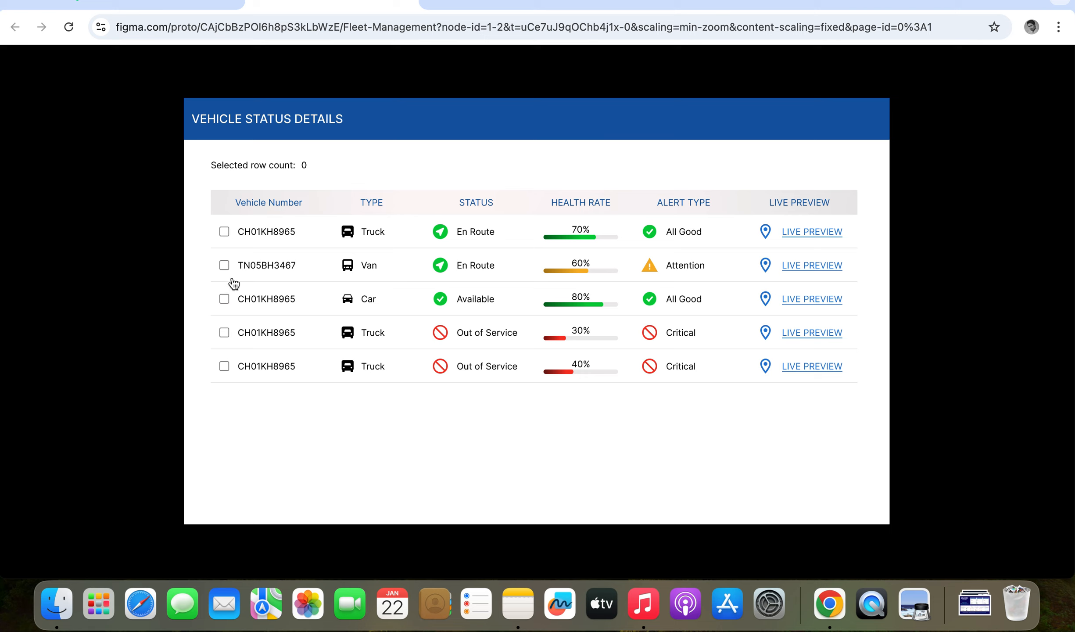
Step: Select all five vehicle rows in the prototype's status table to test the selected row count
click(262, 232)
click(255, 369)
click(249, 302)
click(250, 270)
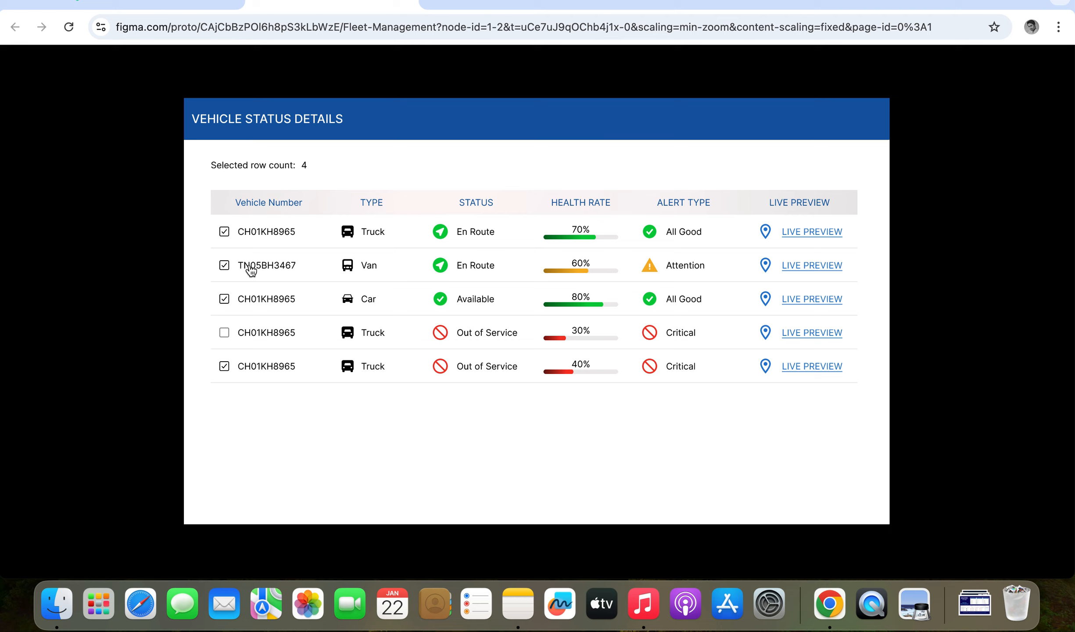
click(246, 329)
Step: Deselect all five vehicle rows one by one to test that the row count decreases
click(272, 236)
click(260, 269)
click(260, 302)
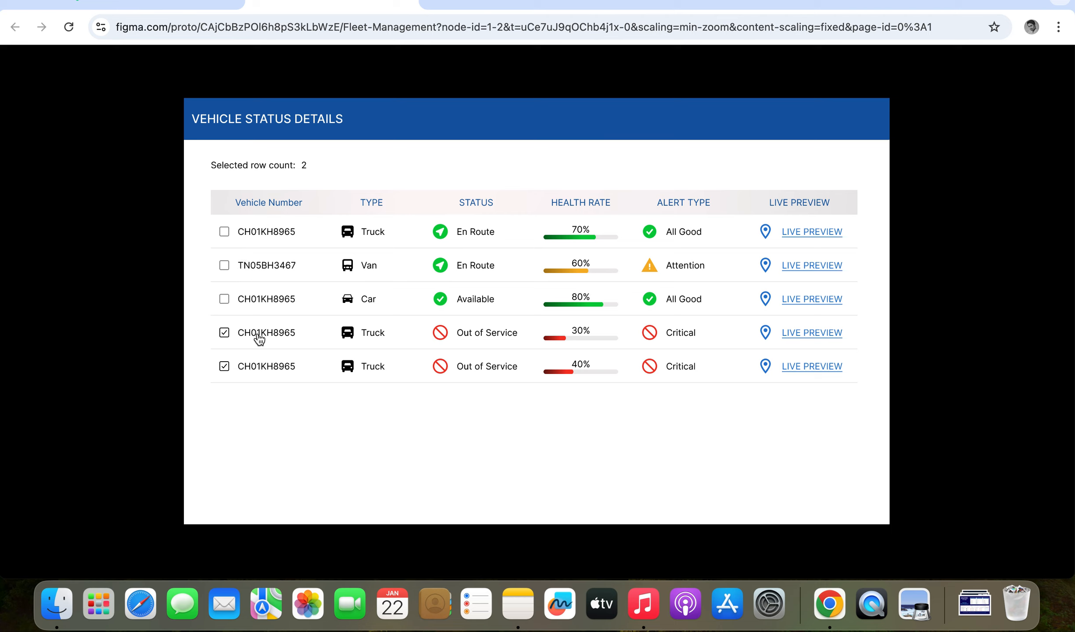
click(259, 337)
click(262, 369)
Step: Select the five vehicle rows again, going from the fourth row up to the first and finishing with the last
click(260, 337)
click(260, 304)
click(261, 264)
click(259, 243)
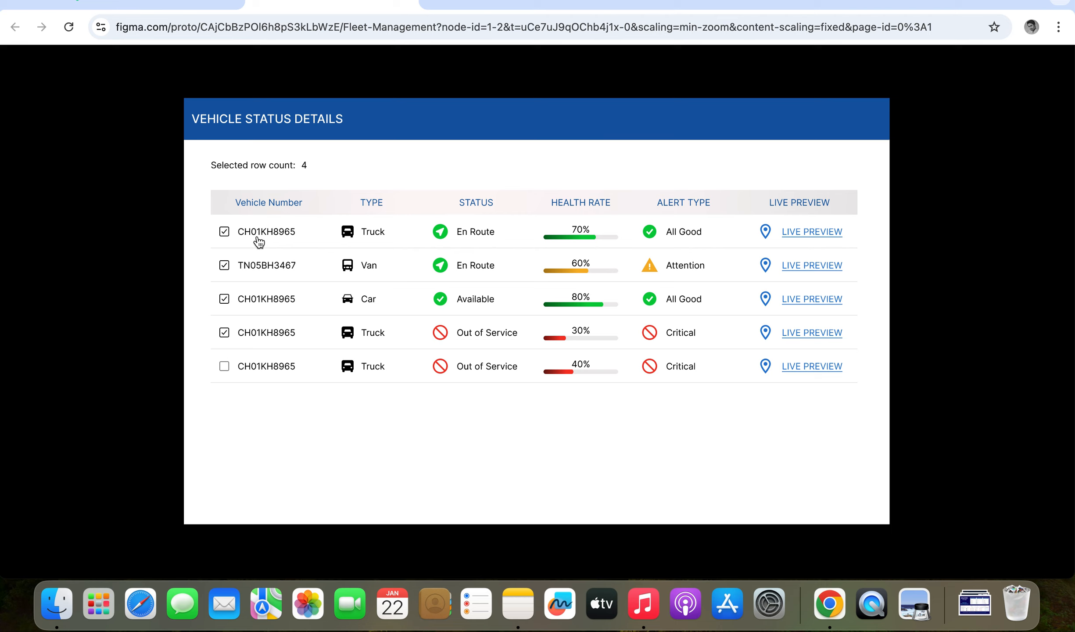
click(266, 372)
Step: Switch to the Fleet Management design file and open its Components page with nothing selected
click(192, 3)
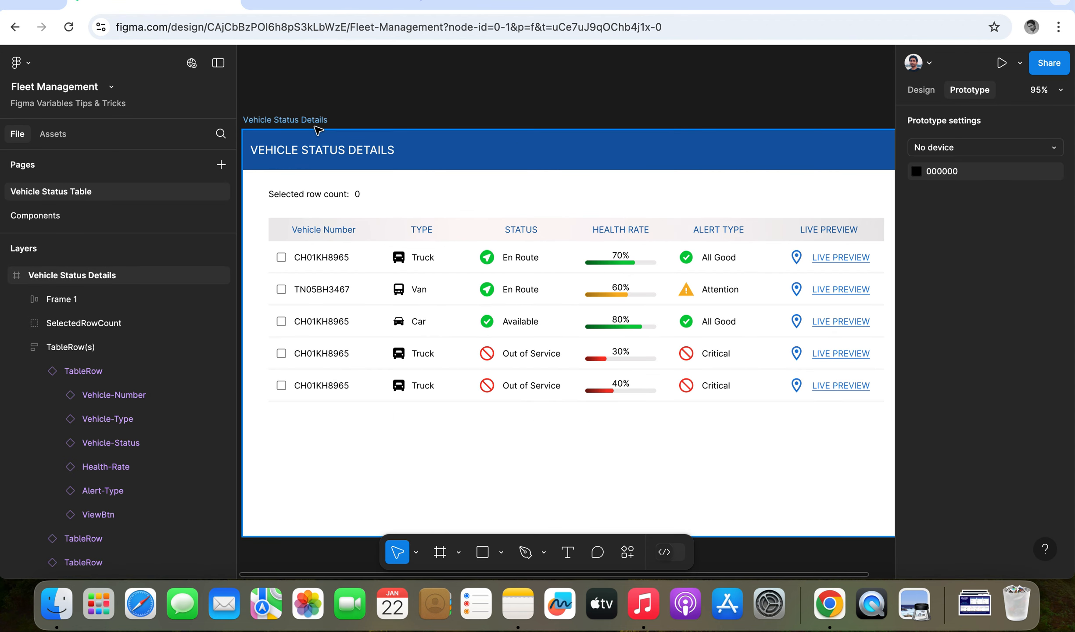
ctrl+scroll(262, 118, down, 2)
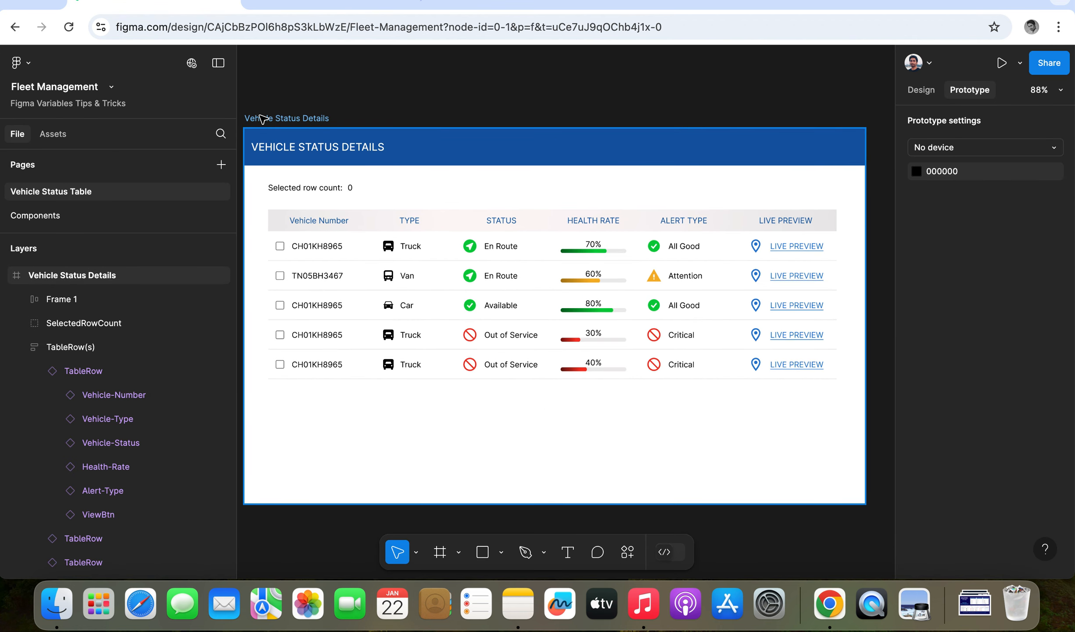
ctrl+scroll(262, 118, up, 1)
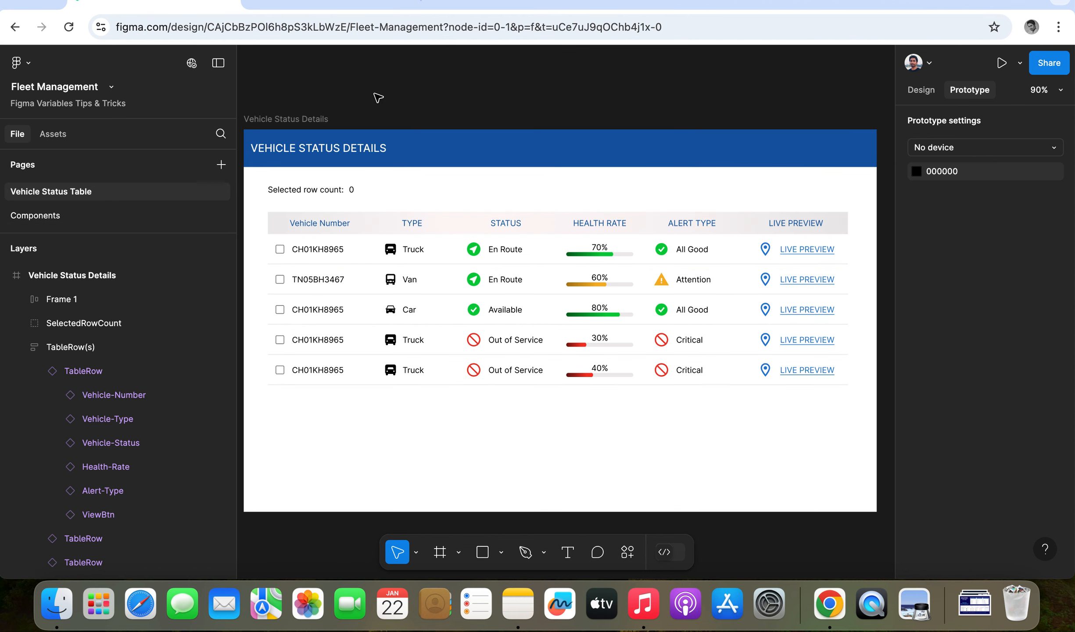
click(56, 216)
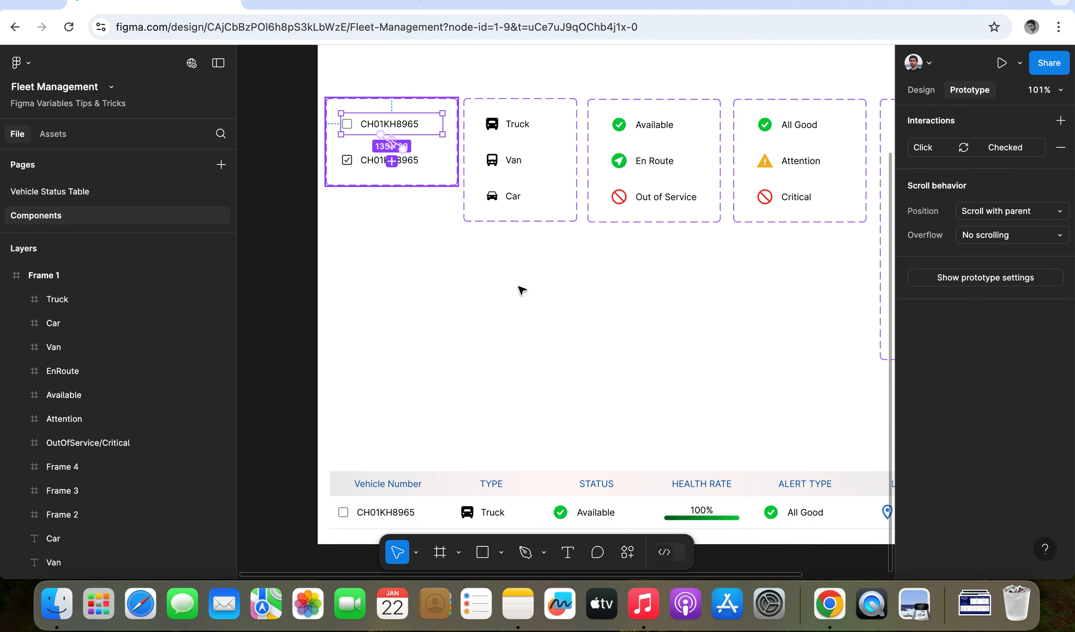
click(264, 271)
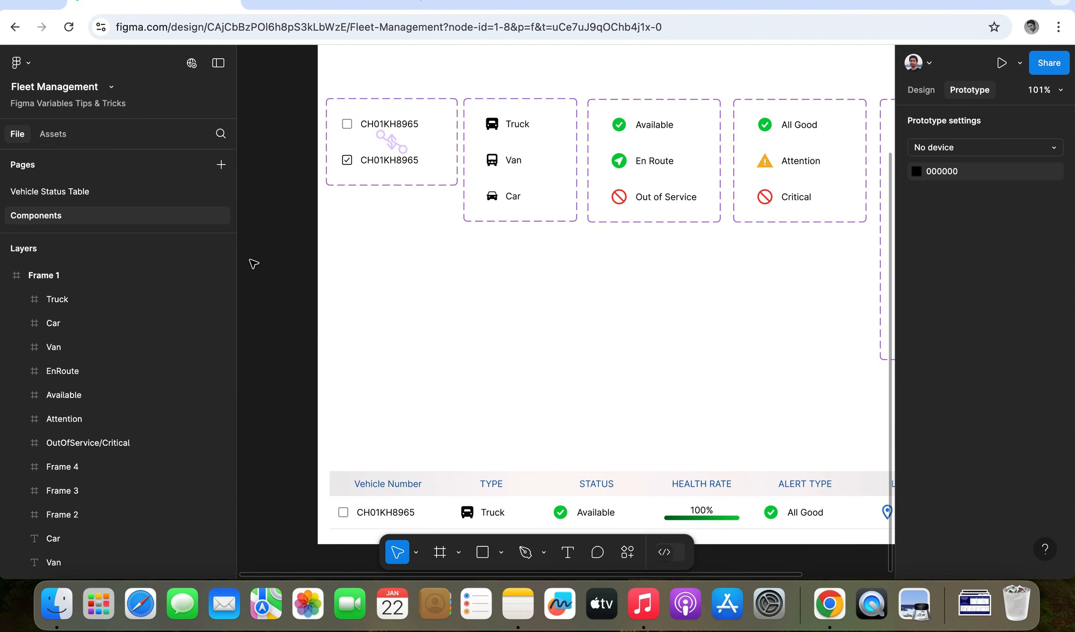
Step: Examine the Vehicle-Type, Vehicle-Status, Alert-Type, Health-Rate and Vehicle-Number component sets and the table row built from them
scroll(254, 263, down, 2)
scroll(254, 263, down, 2)
click(504, 271)
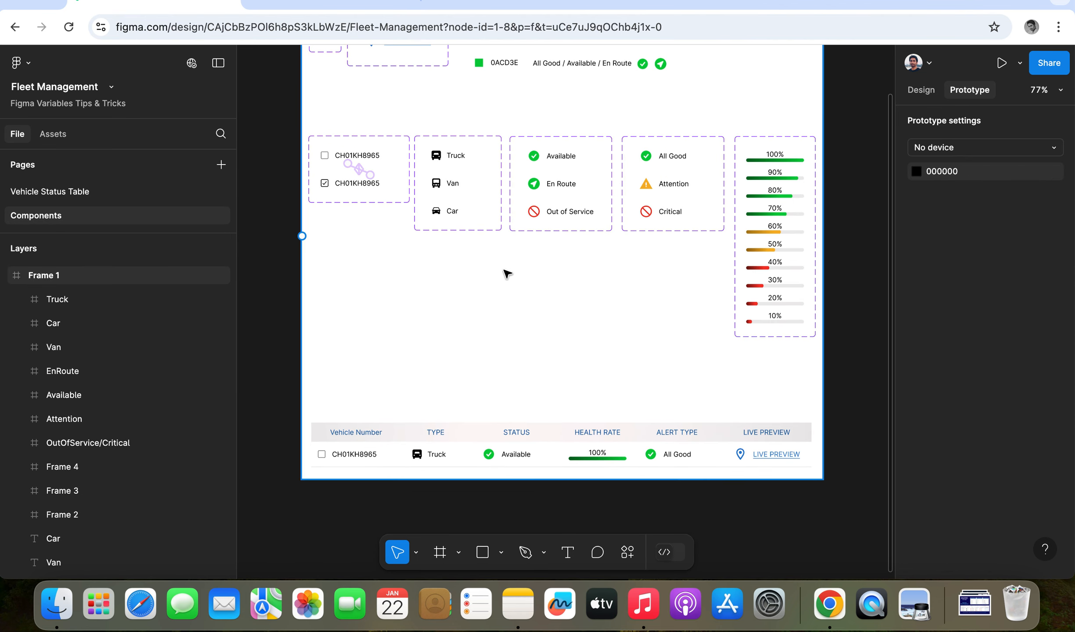
scroll(612, 307, up, 2)
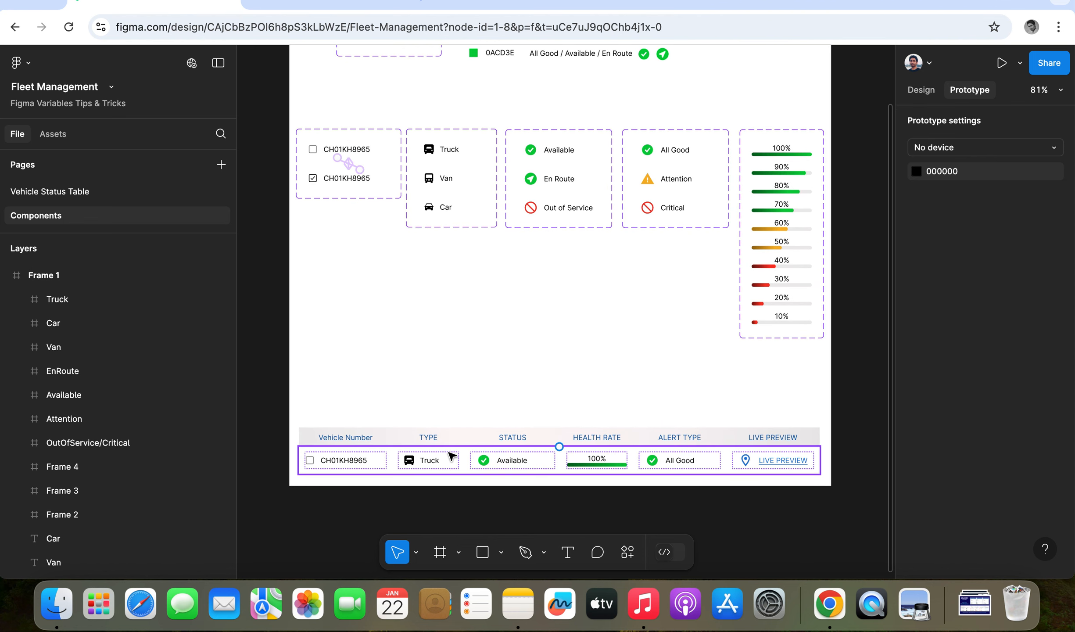
scroll(492, 378, up, 5)
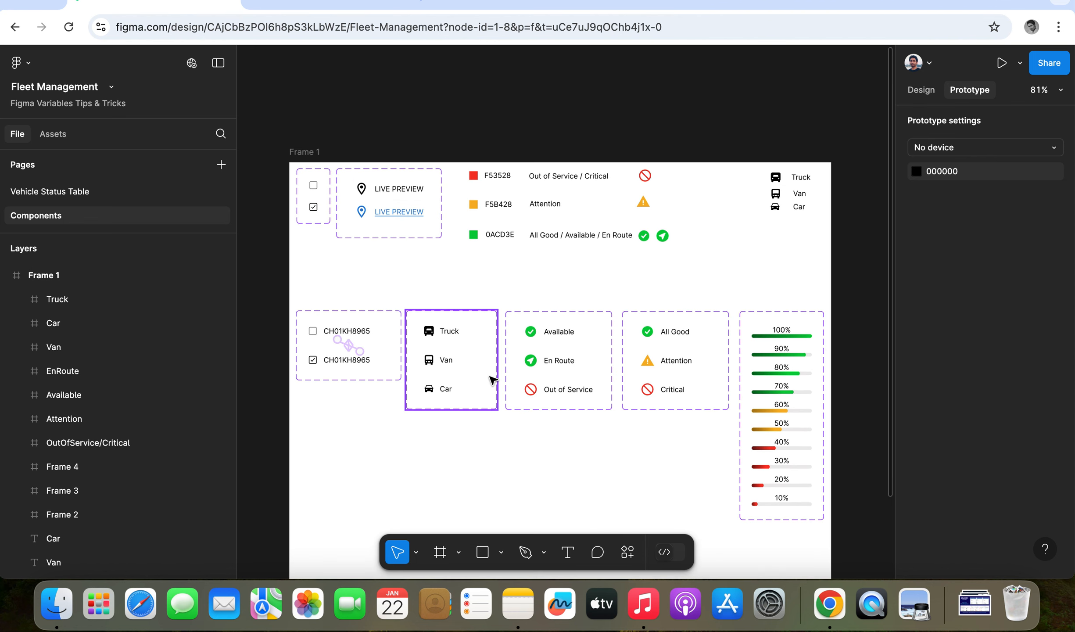
click(487, 339)
click(590, 334)
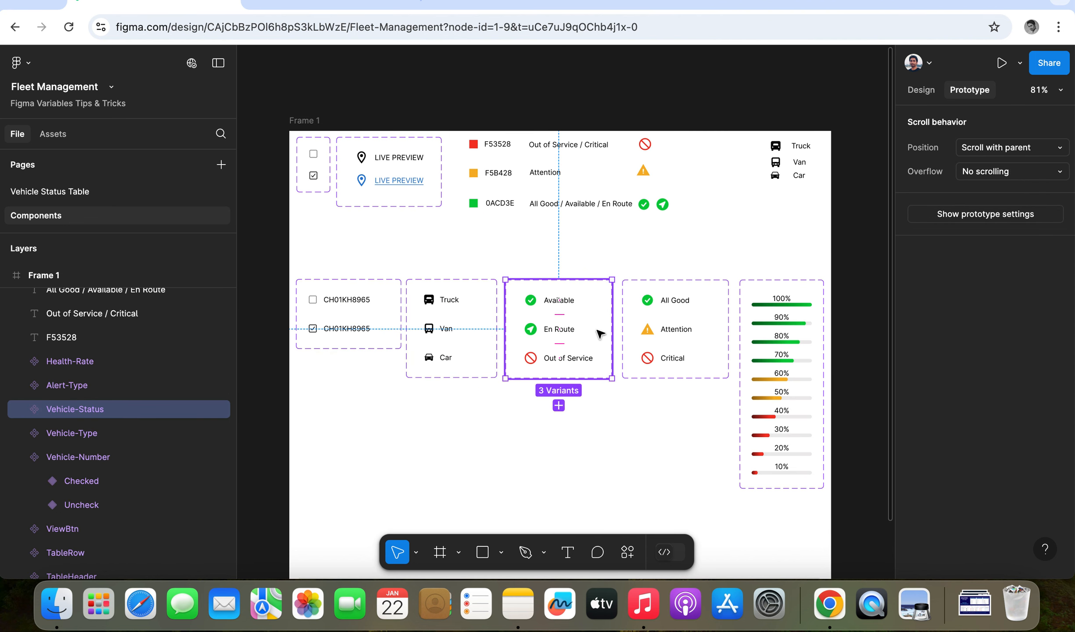
click(695, 322)
click(772, 319)
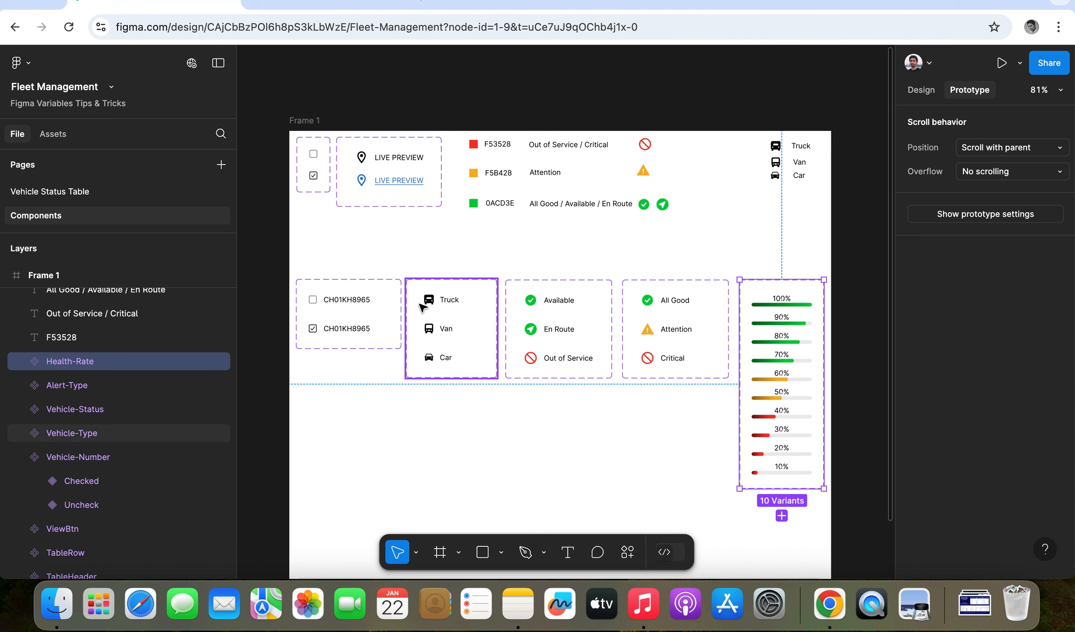
scroll(423, 309, down, 5)
scroll(422, 309, up, 1)
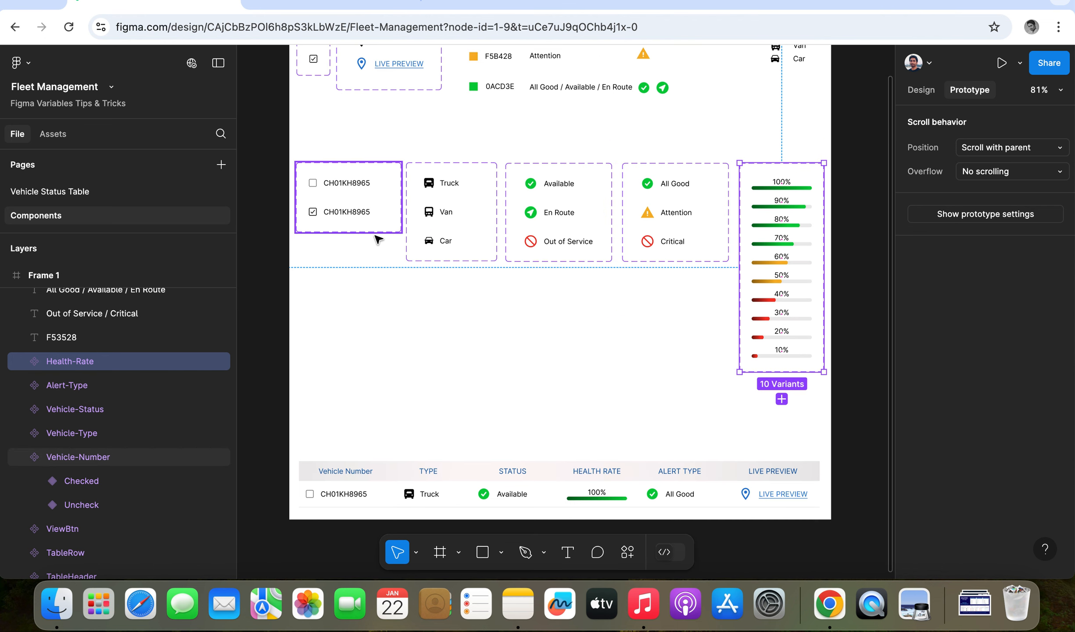
click(349, 190)
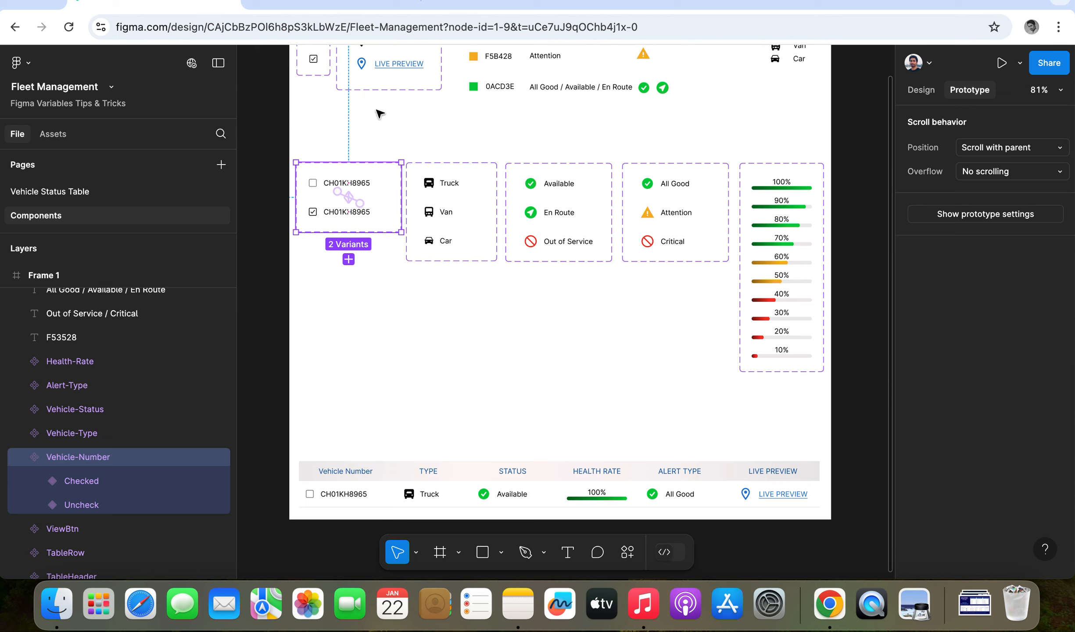
Step: Go to the Vehicle Status Table page and review the file's local variables, closing the list when done
click(38, 199)
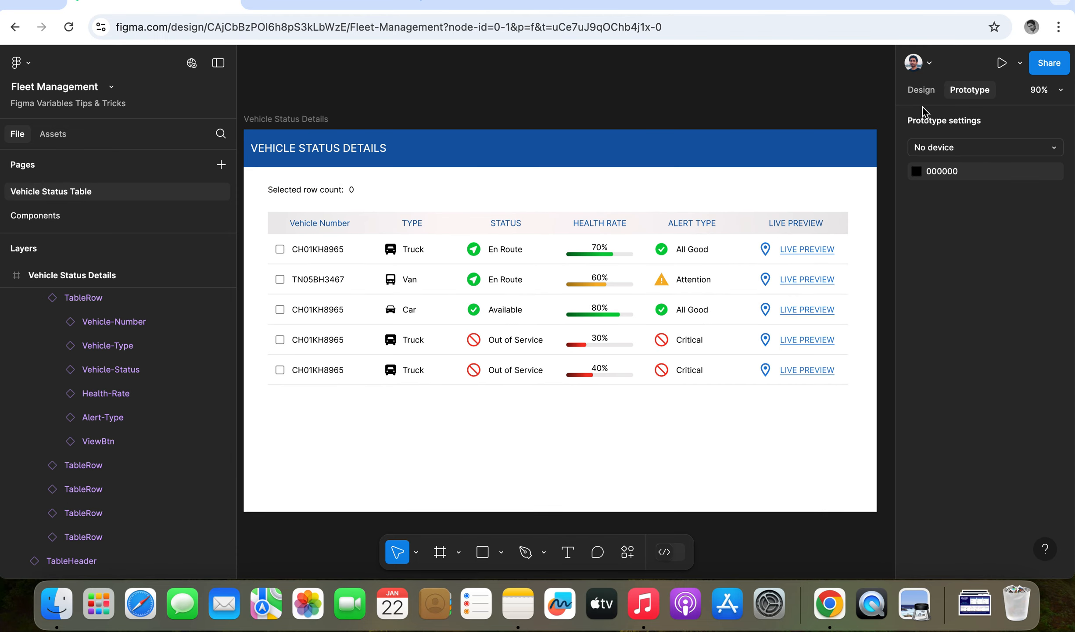
click(921, 91)
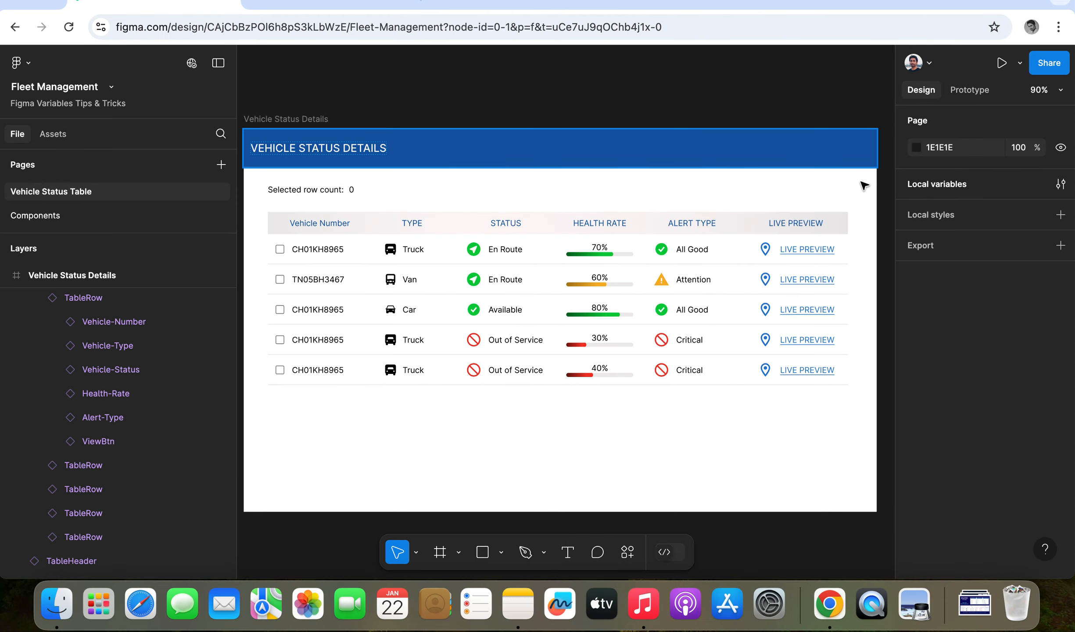
click(932, 186)
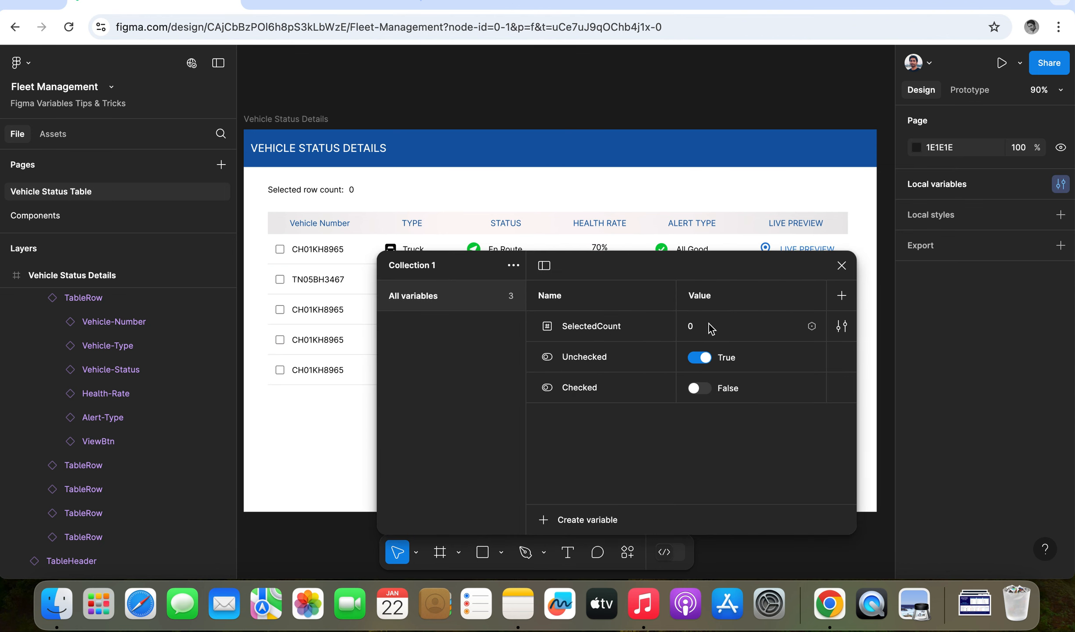
click(843, 267)
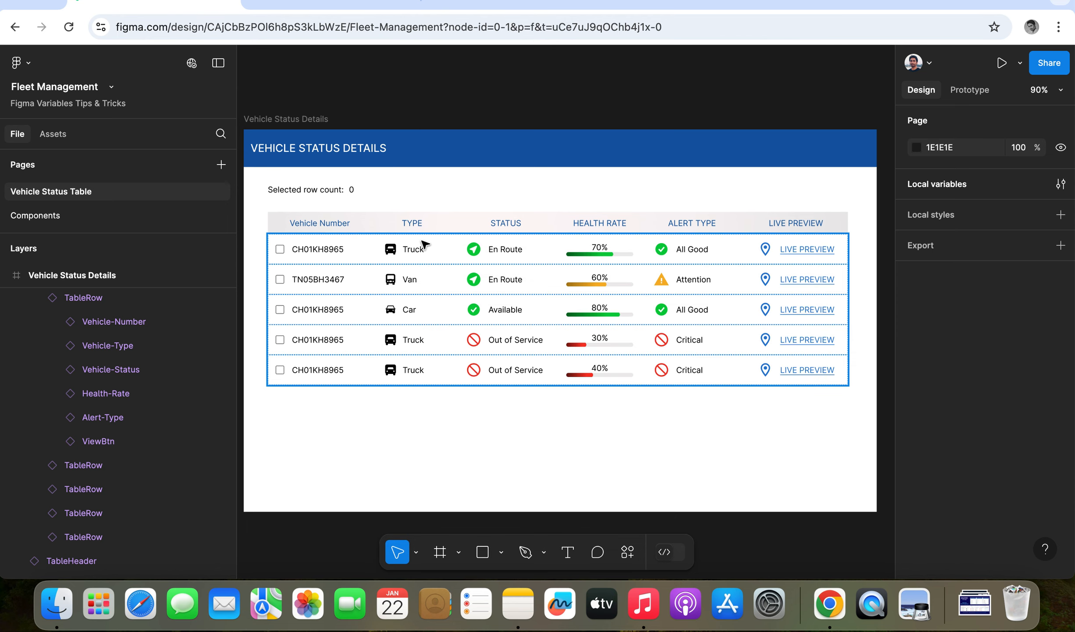
Step: Inspect which variable is bound to the number text beside "Selected row count:"
scroll(347, 187, up, 5)
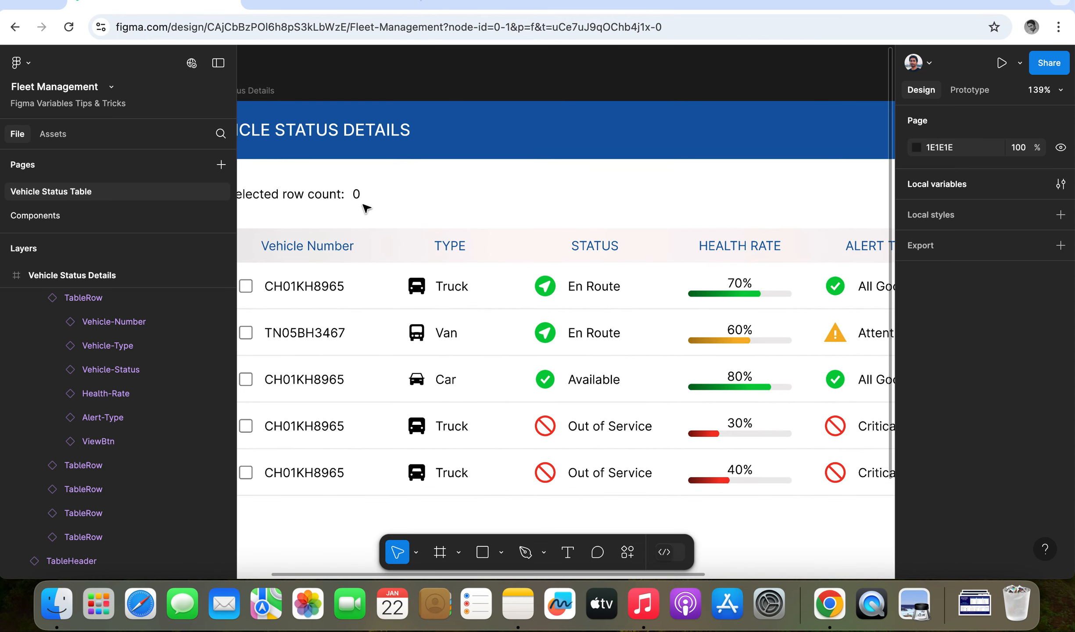
click(355, 196)
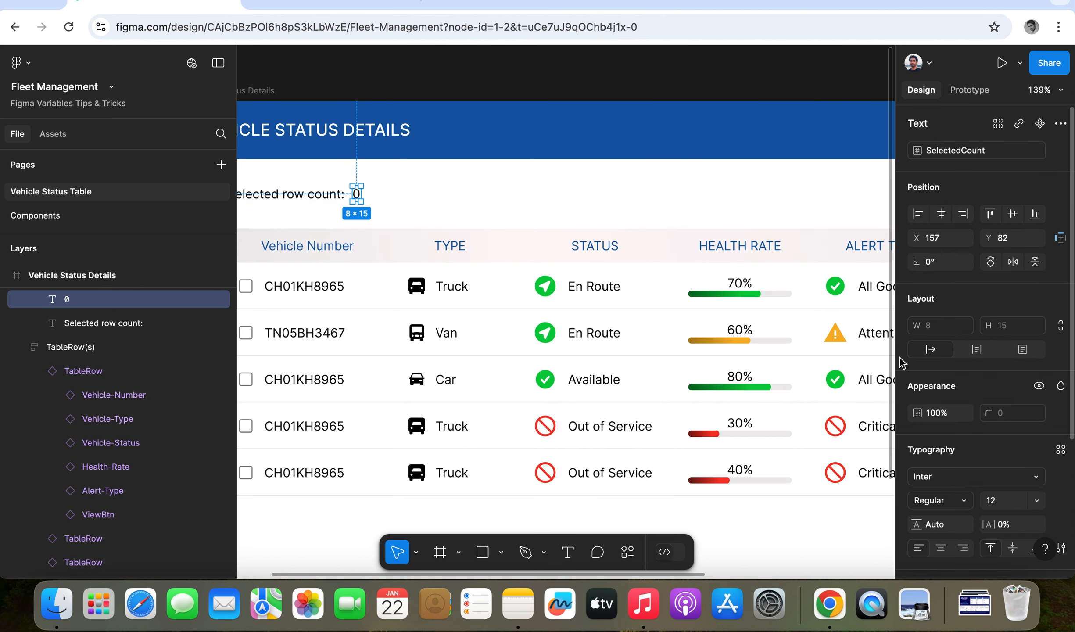
scroll(973, 371, down, 1)
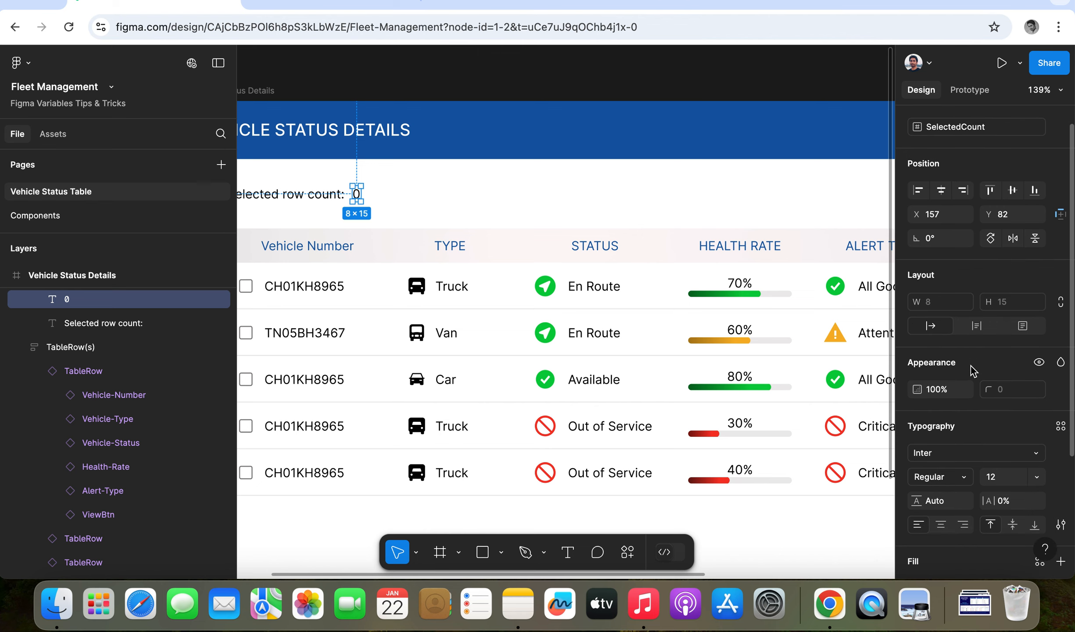
scroll(972, 372, up, 1)
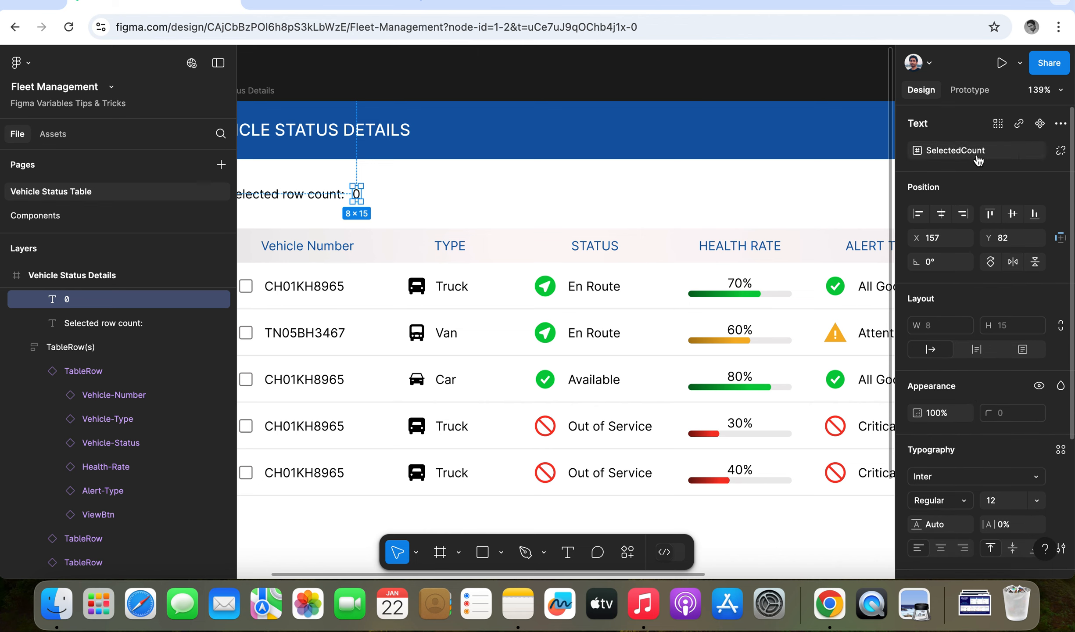
mouse_move(978, 161)
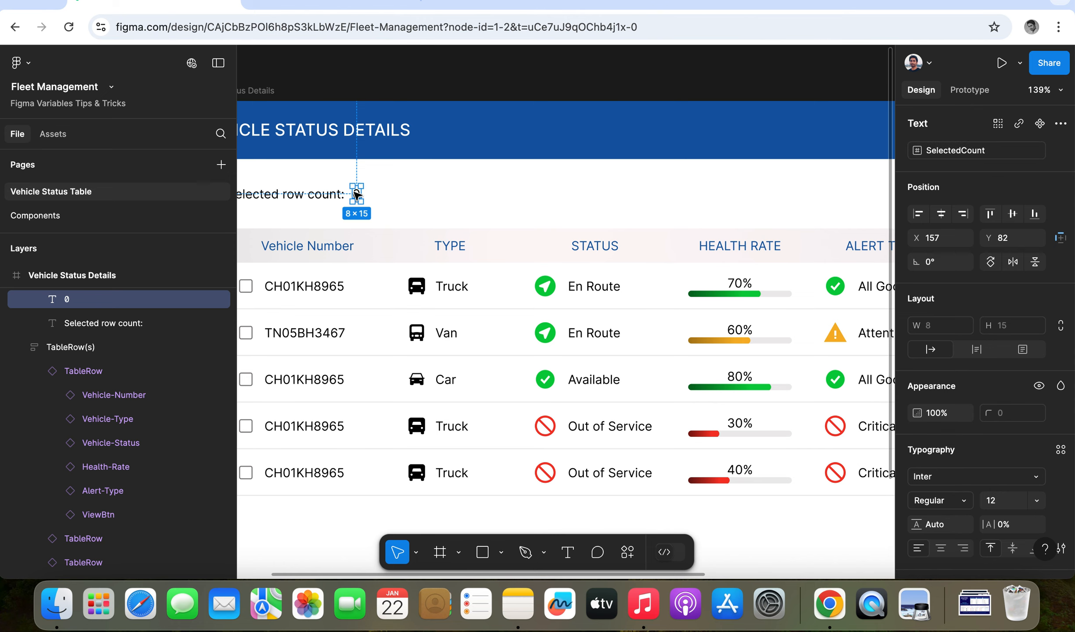
click(576, 73)
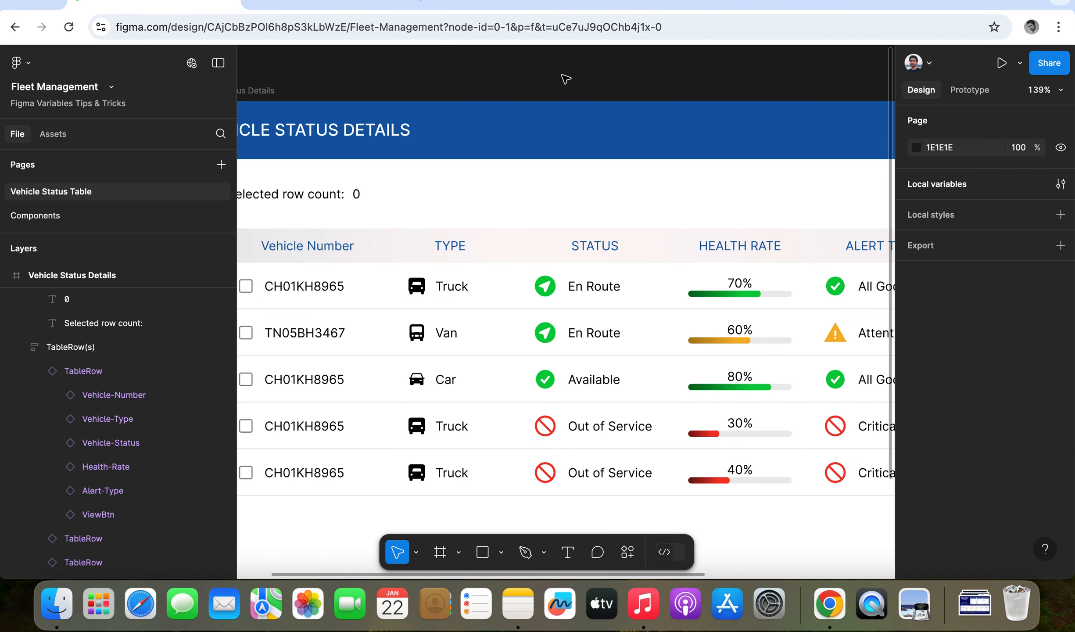
Step: Inspect the on-click interaction of the Vehicle-Number component's Uncheck variant on the Components page
scroll(537, 196, down, 5)
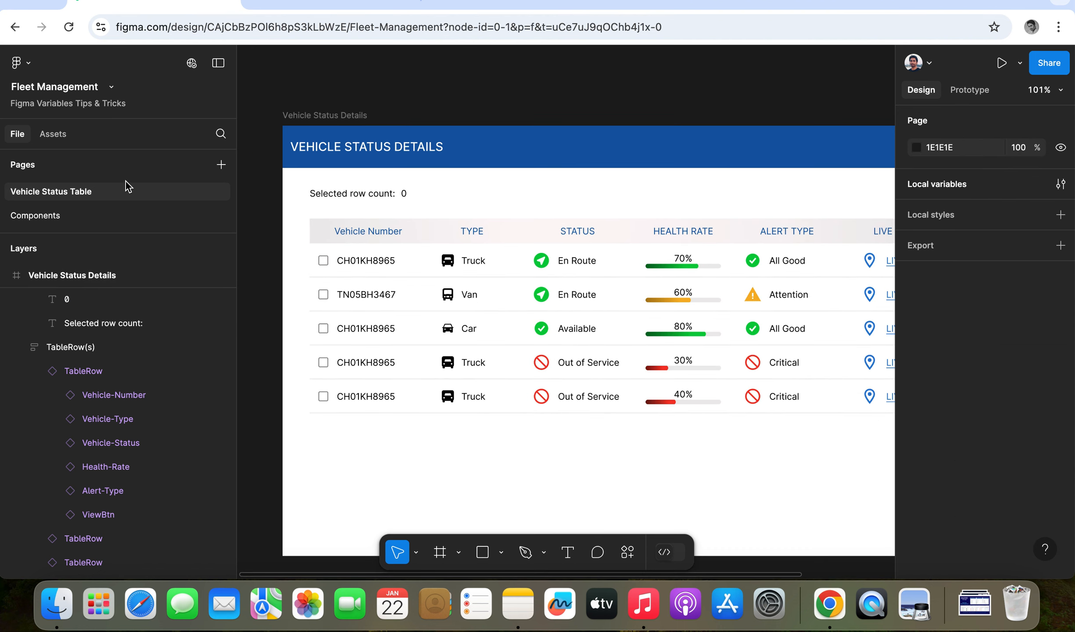
click(67, 214)
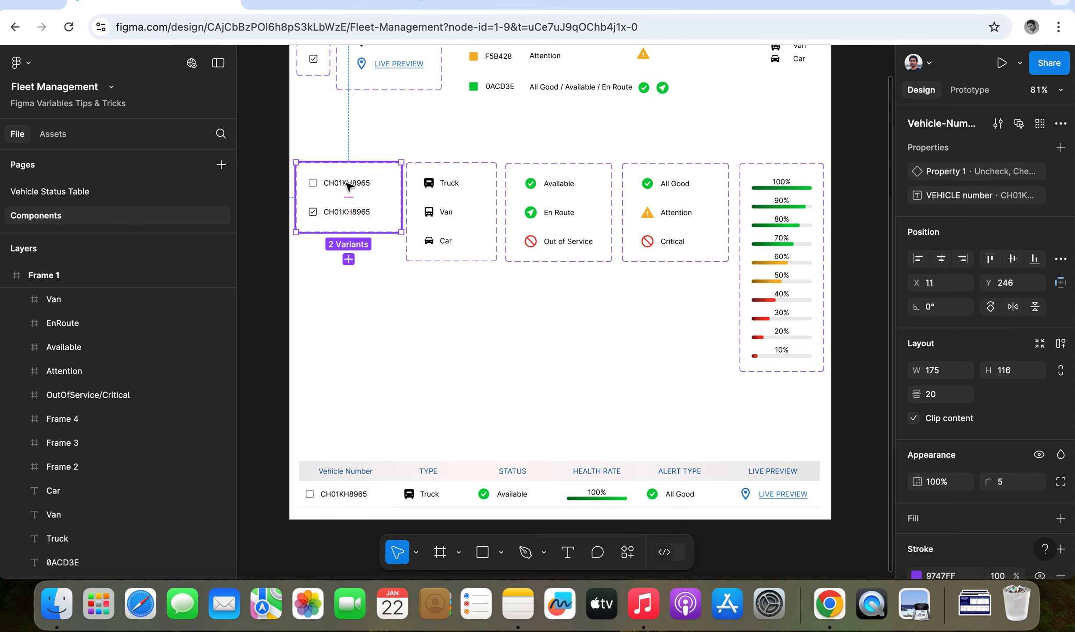
click(348, 186)
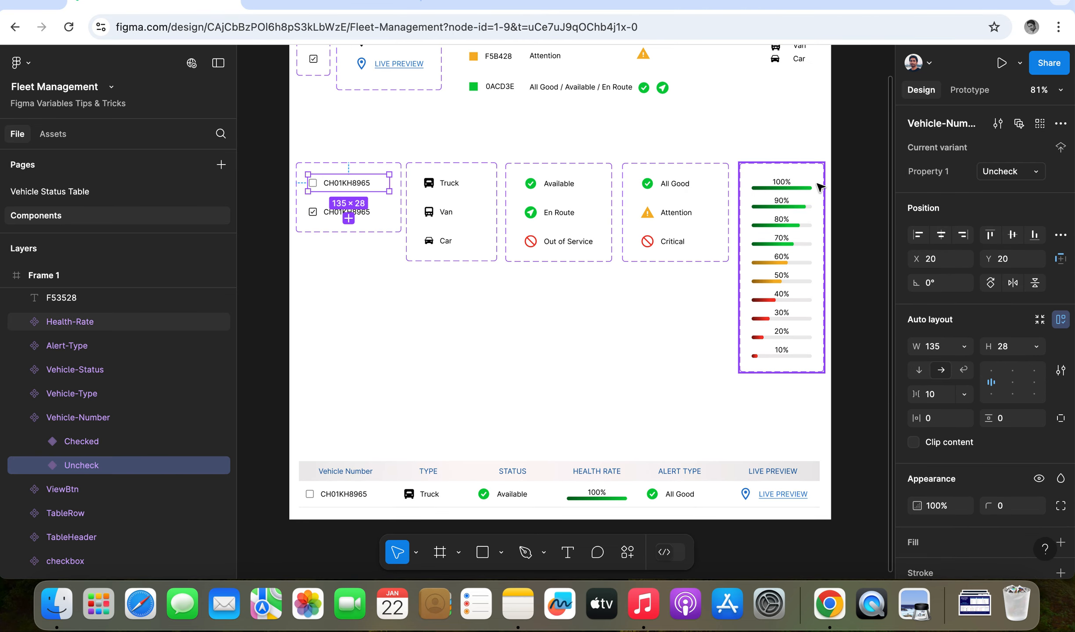
click(970, 90)
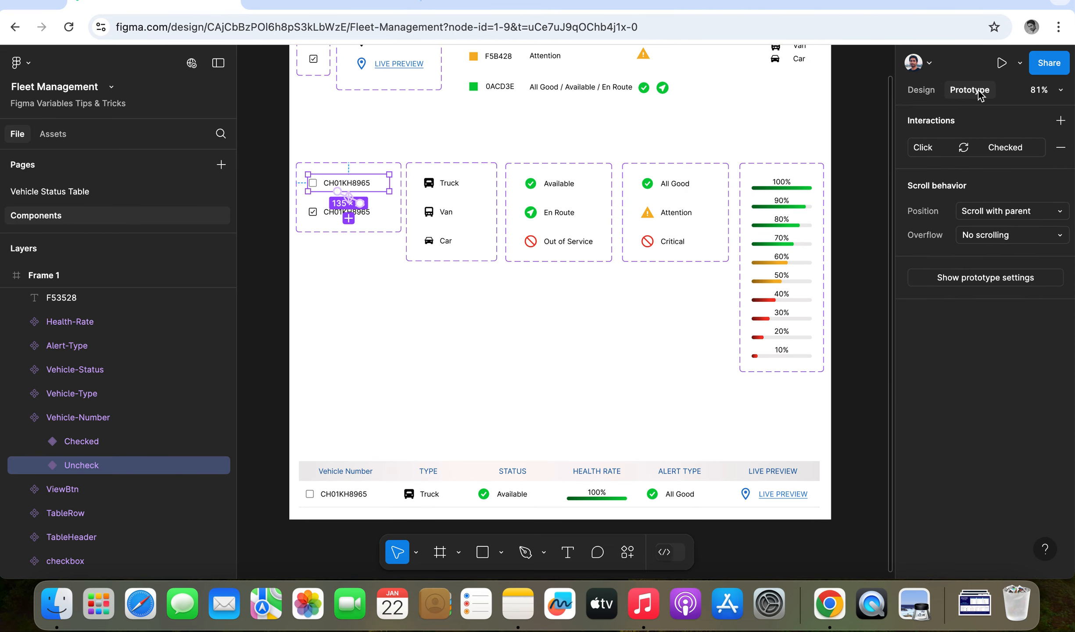
click(927, 148)
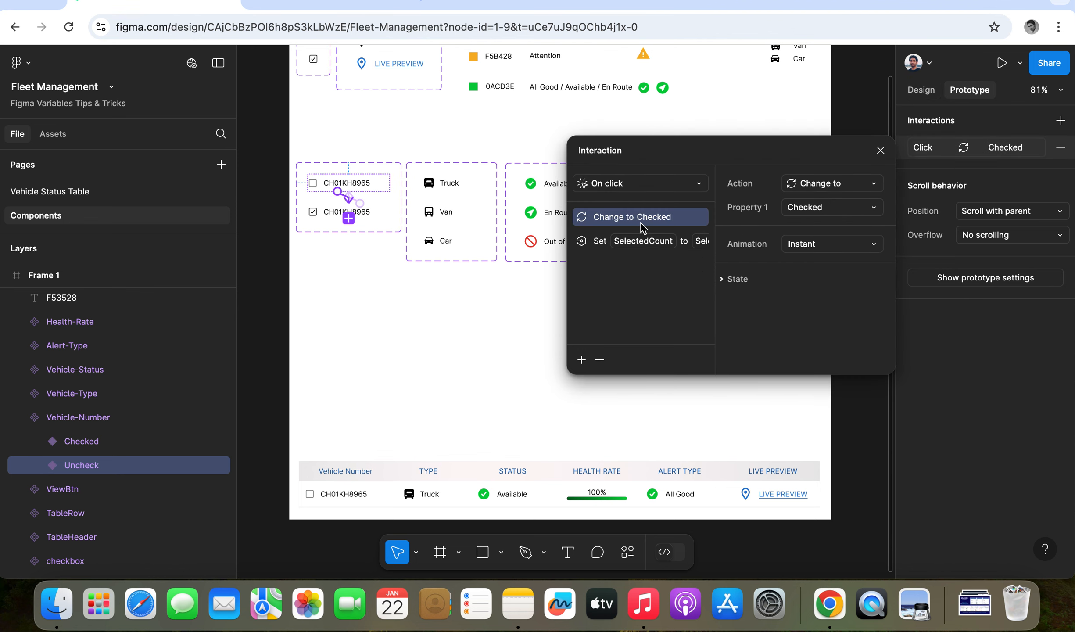
click(320, 168)
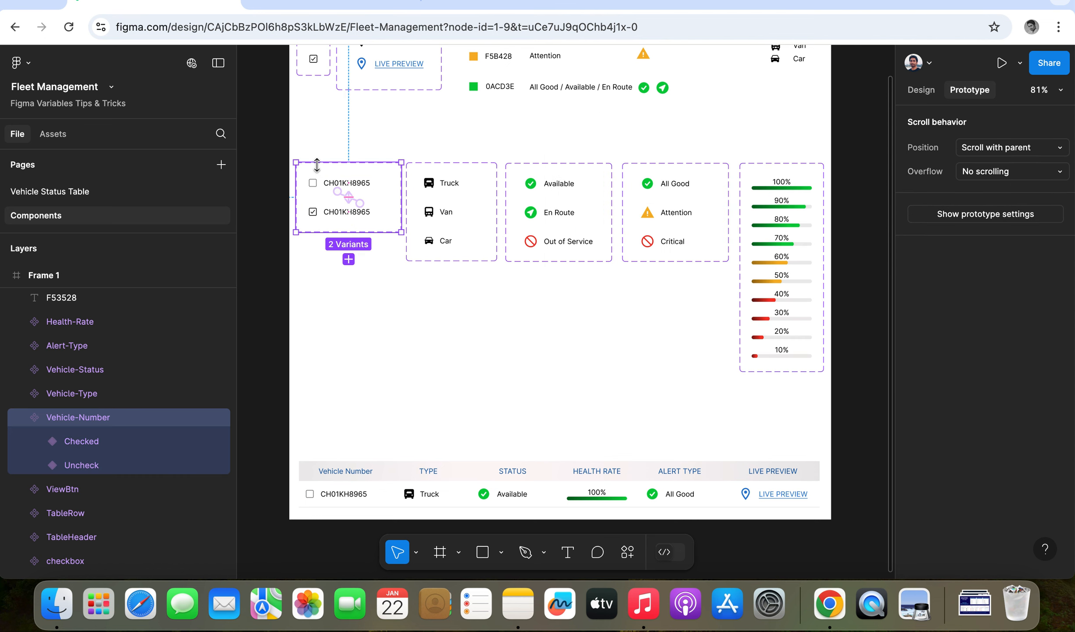
Step: Check the Vehicle-Number set's design properties and reopen the Uncheck variant's on-click interaction
click(921, 89)
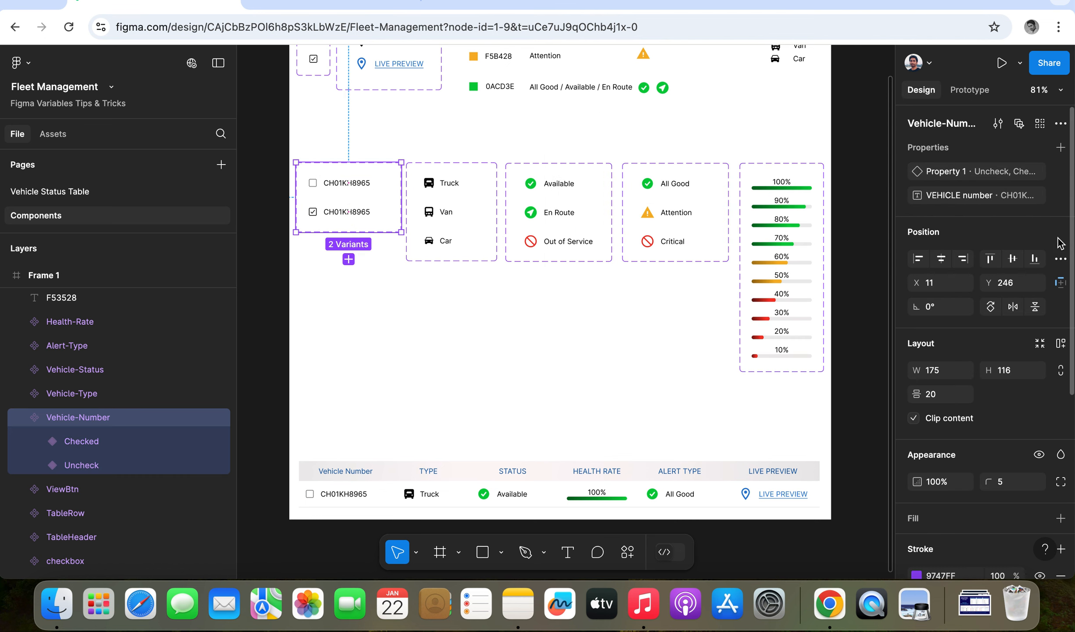
click(970, 90)
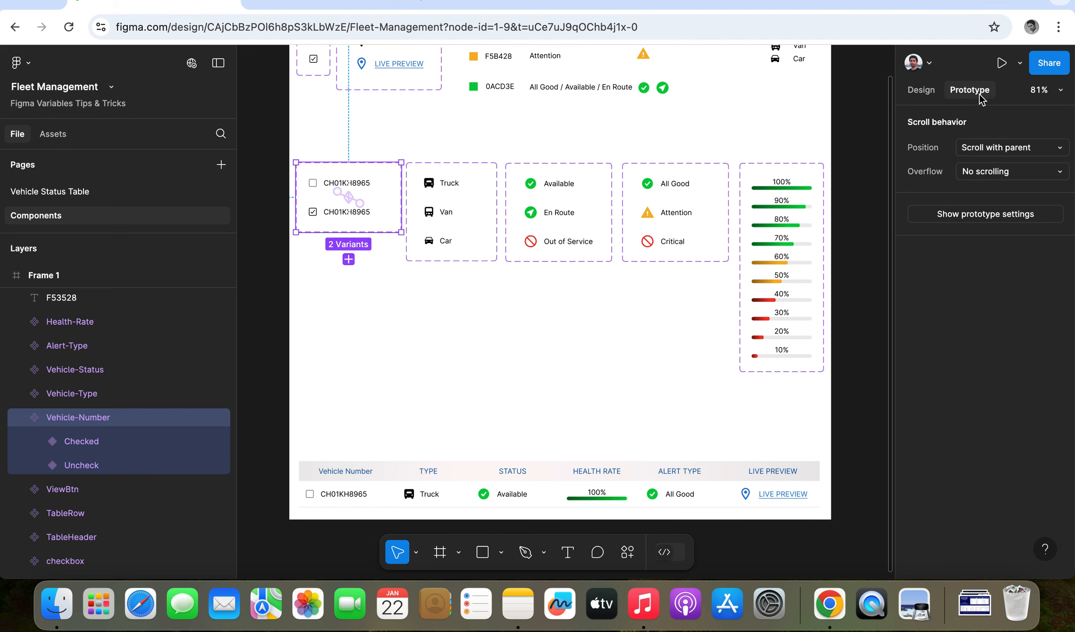
click(360, 186)
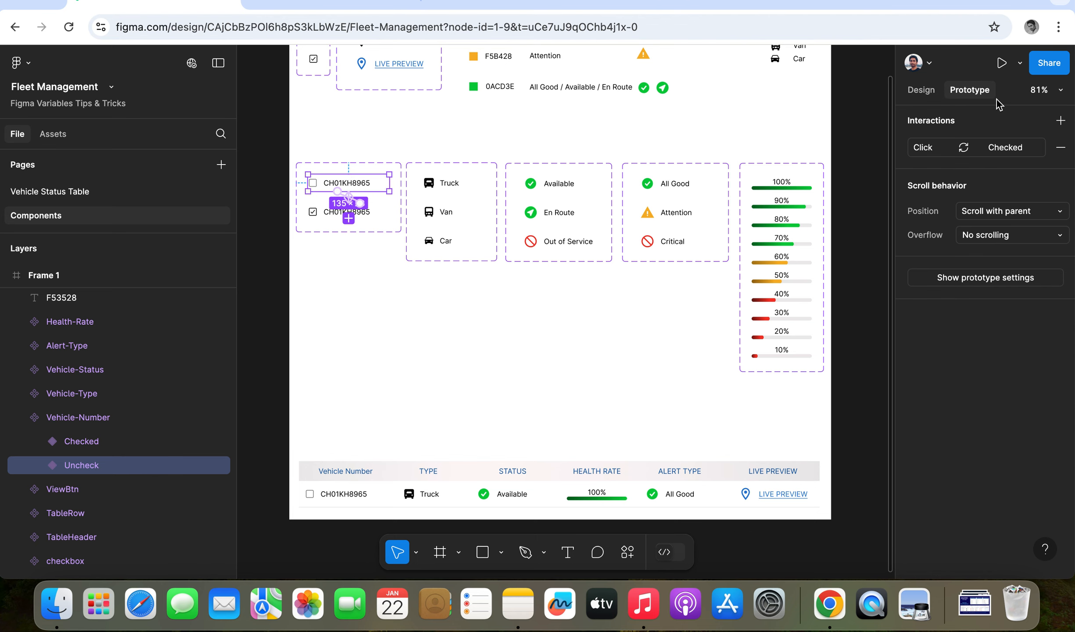
click(934, 150)
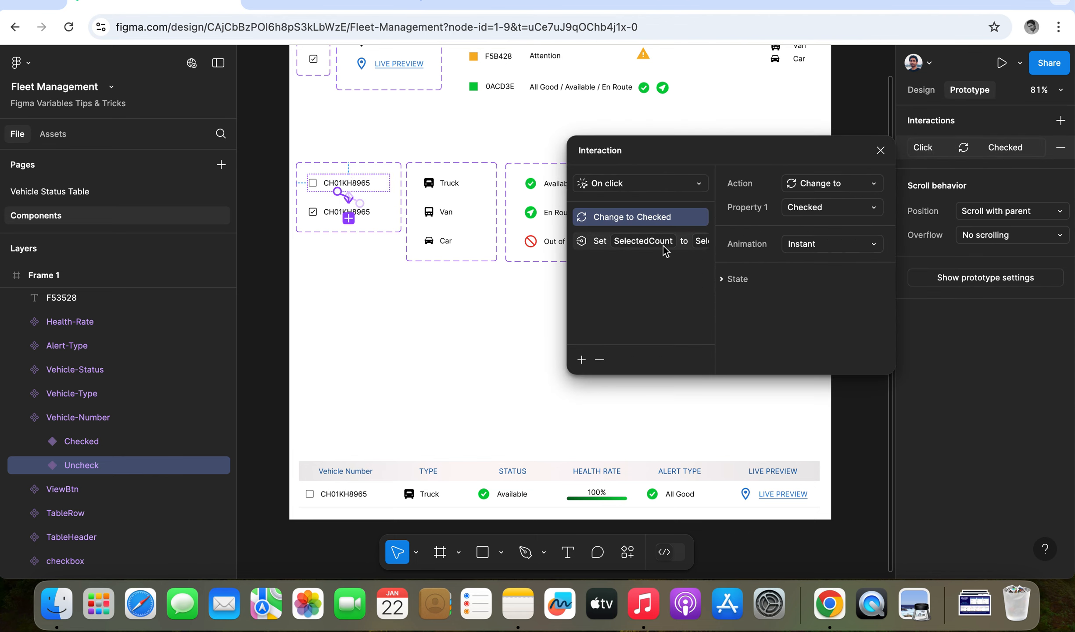
Step: Review the Uncheck variant's existing SelectedCount action and add a second Set variable action setting SelectedCount to SelectedCount + 1
click(601, 246)
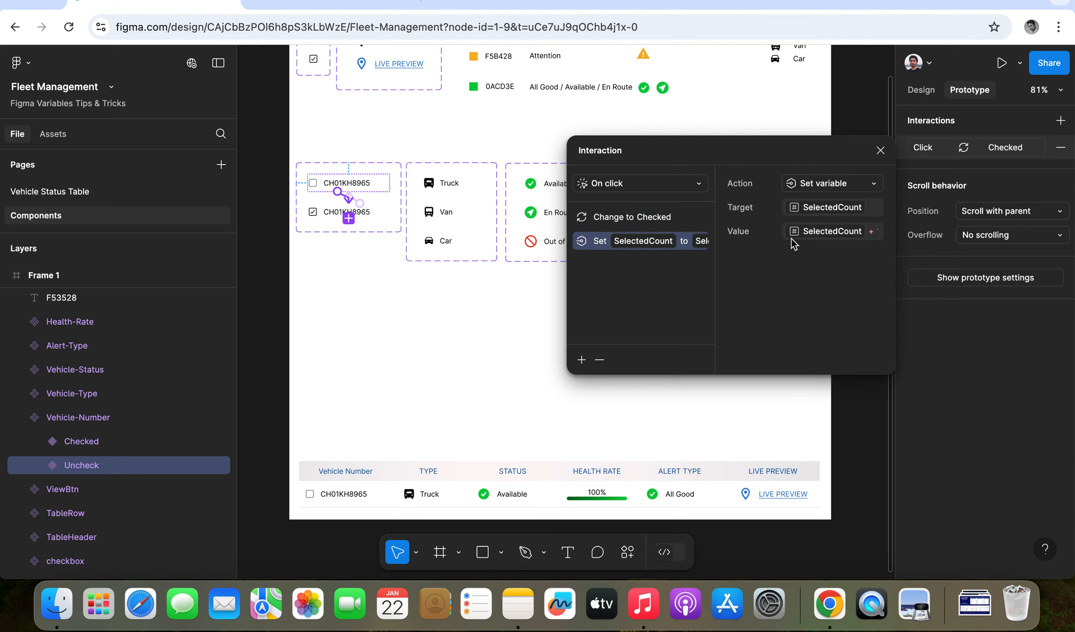
click(831, 231)
click(583, 360)
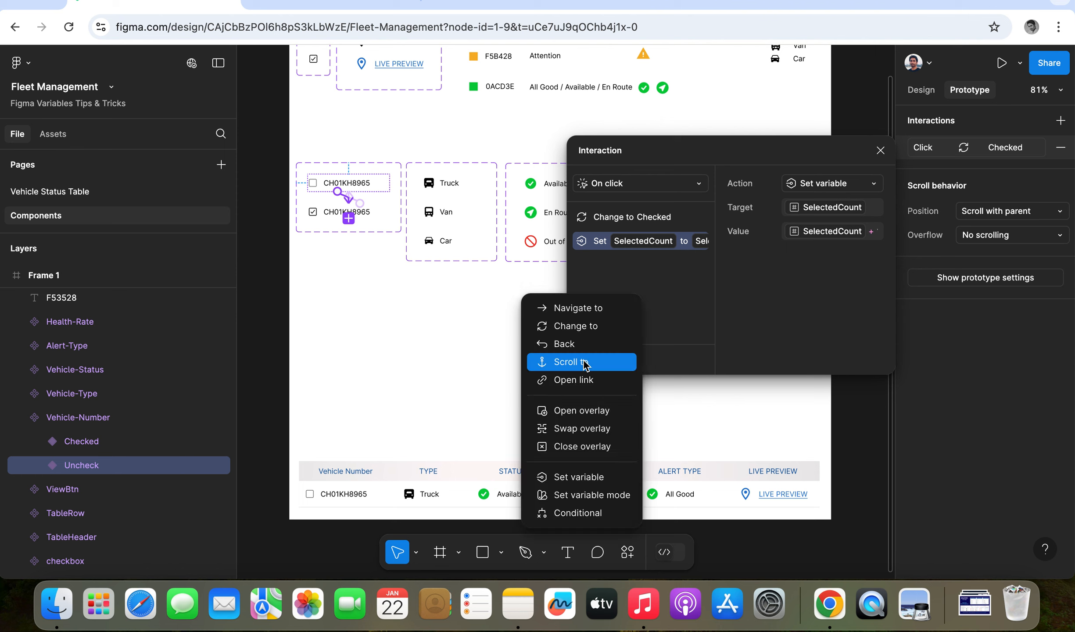
click(589, 481)
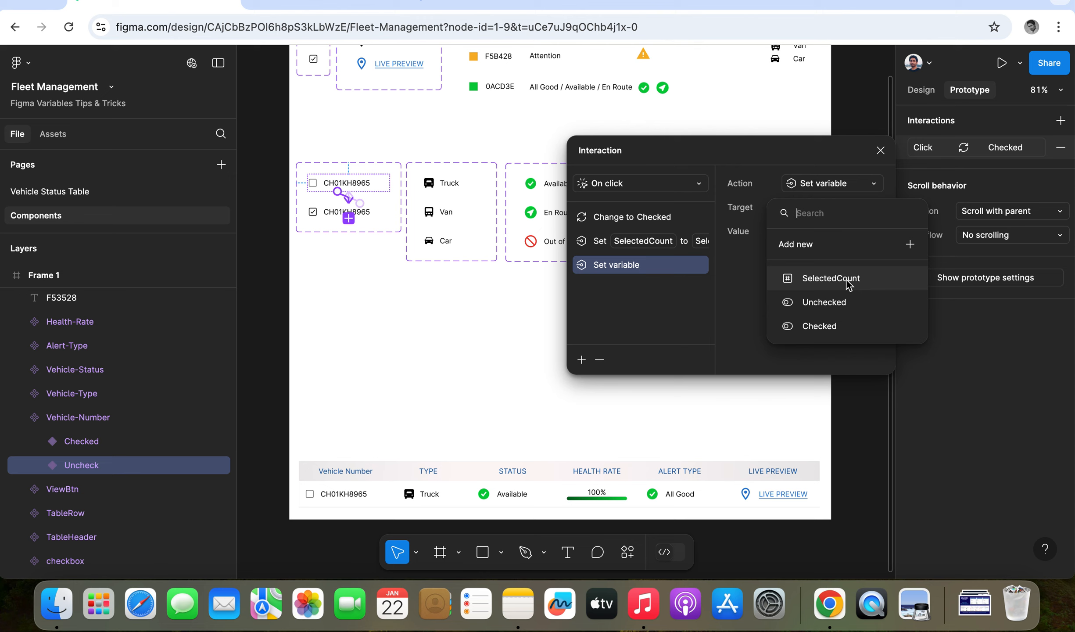
click(848, 280)
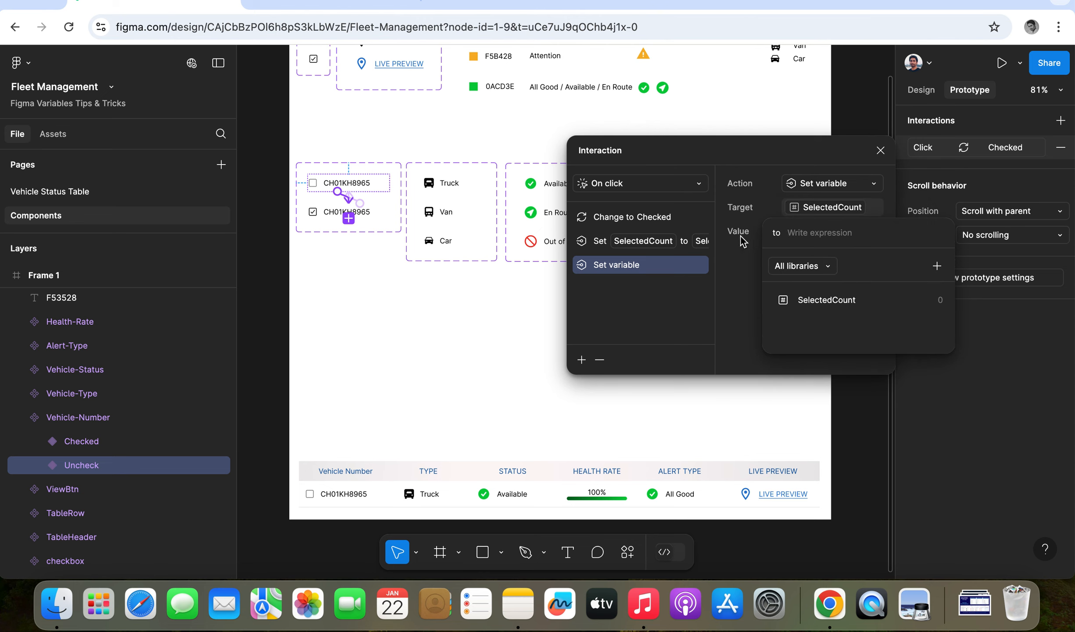
click(829, 302)
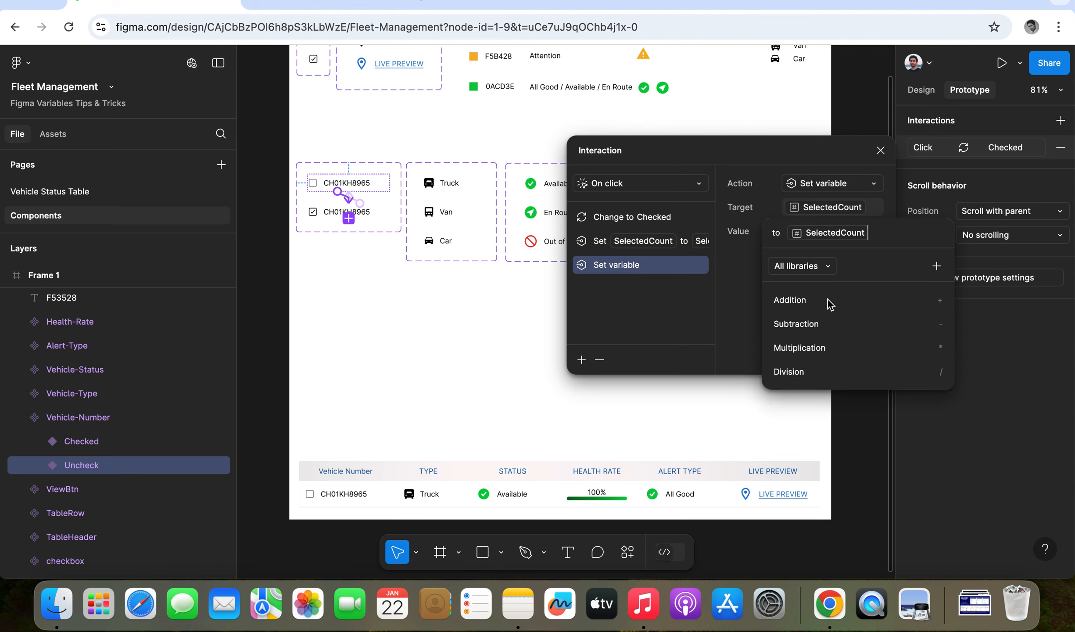
click(815, 304)
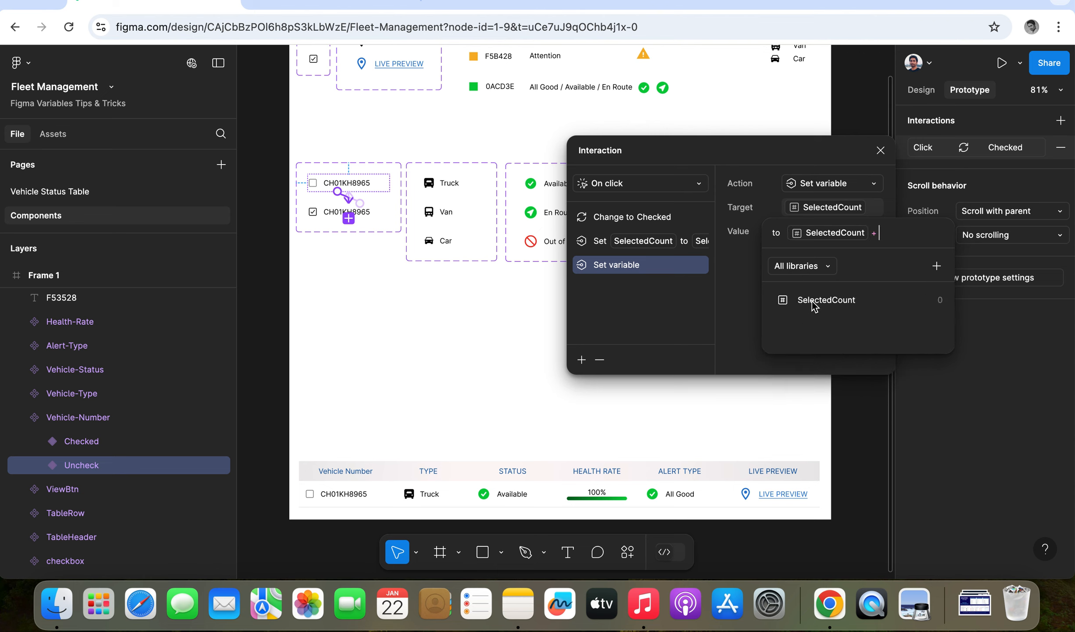
text(1)
click(738, 286)
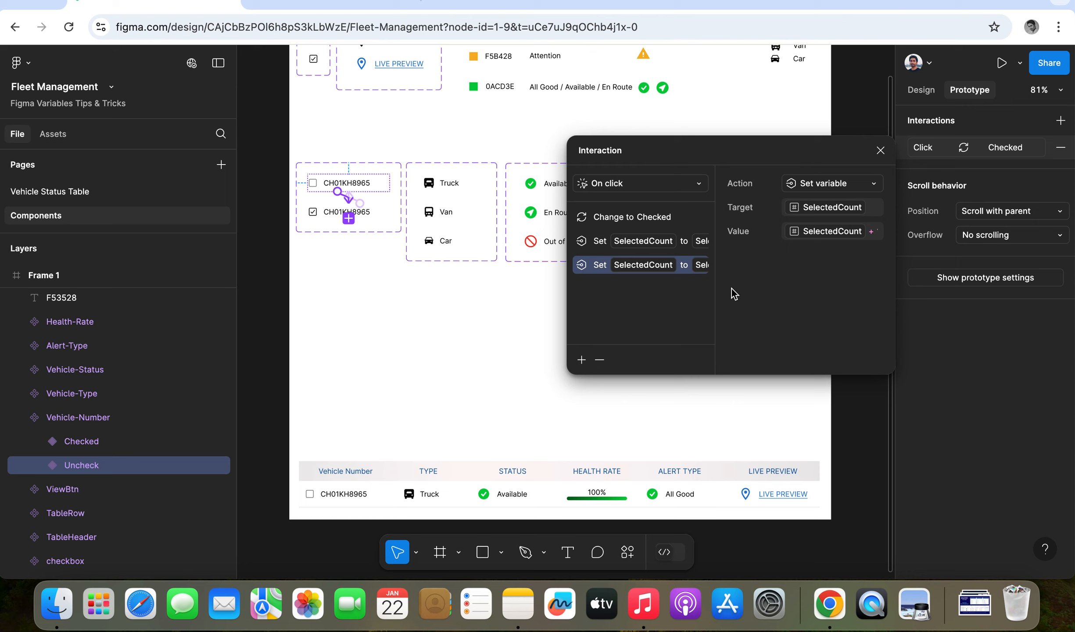
Step: Delete the duplicate SelectedCount action from the Uncheck variant's on-click interaction and close the interaction settings
click(600, 360)
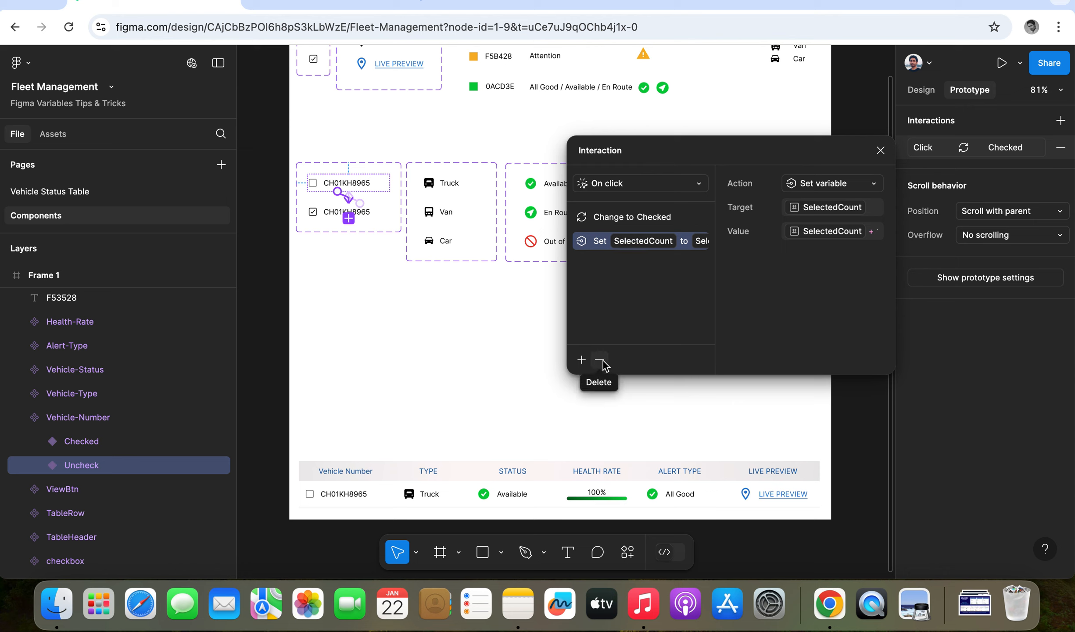
click(881, 151)
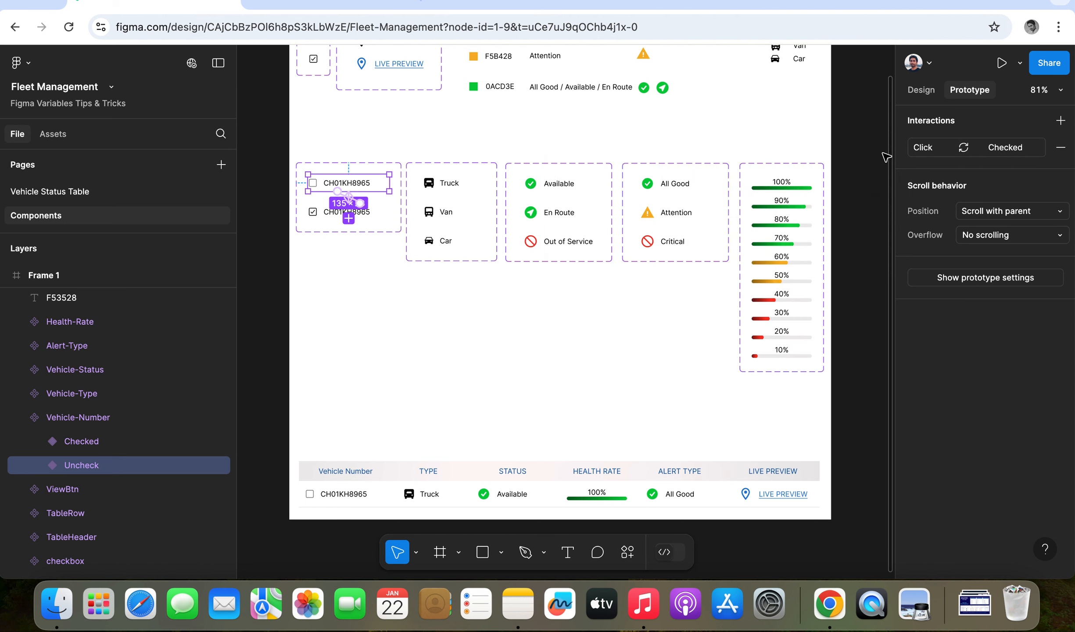
Step: Inspect the Set variable action in the Checked variant's on-click interaction, closing the interaction settings when done
click(381, 214)
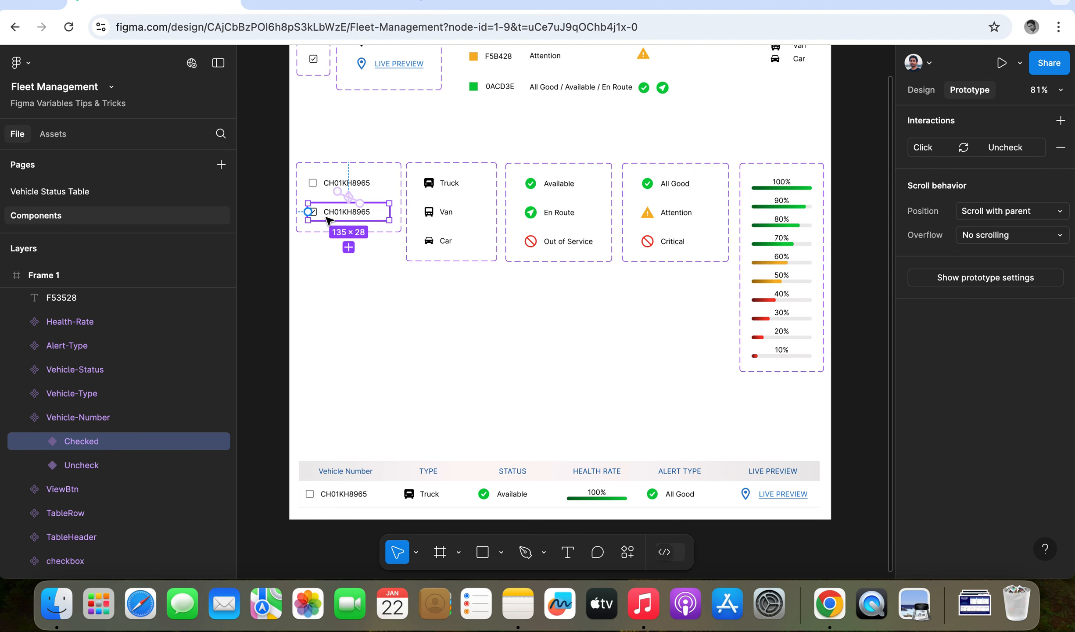
click(926, 148)
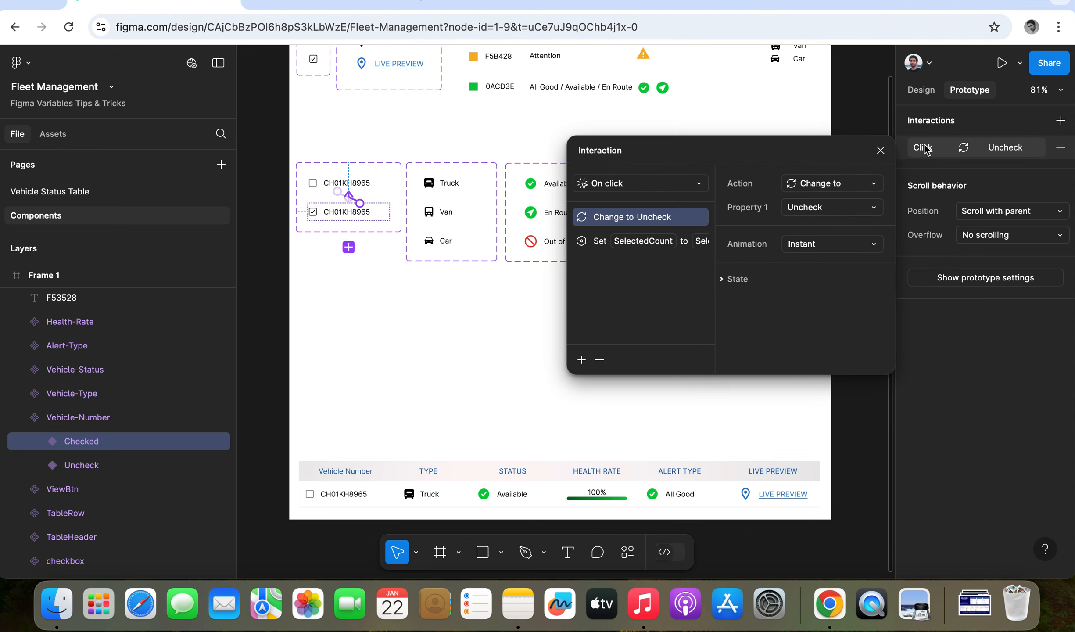
click(605, 243)
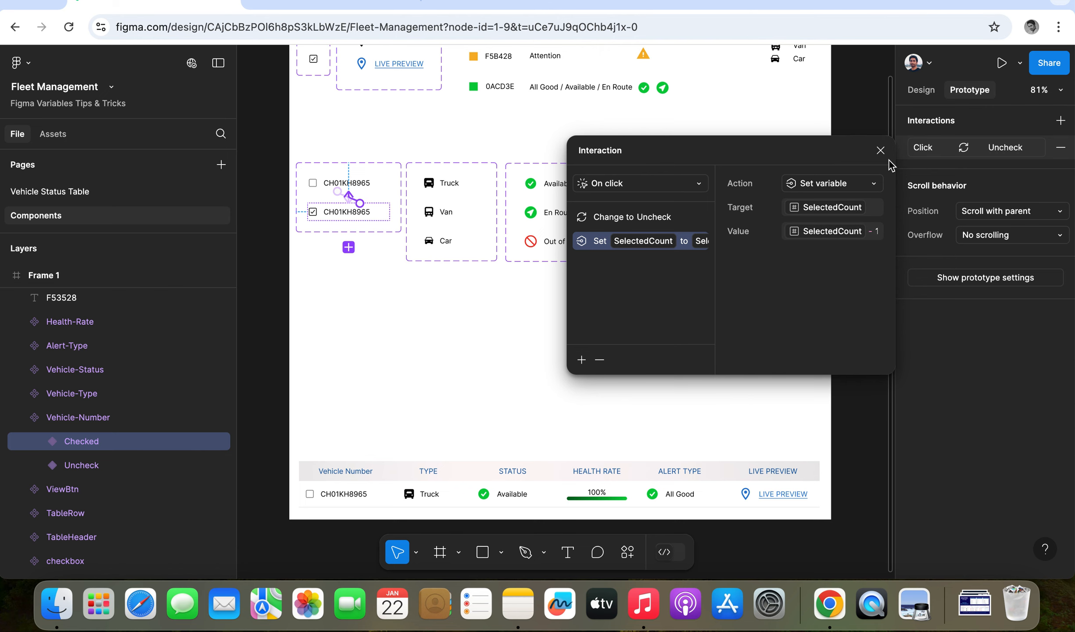
click(881, 150)
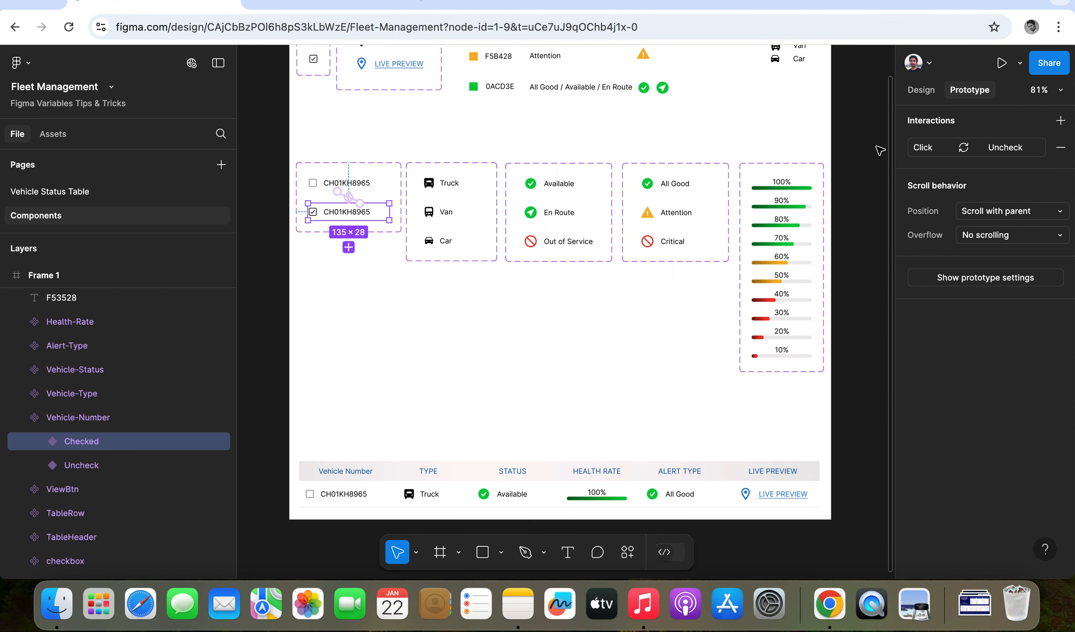
Step: Inspect the SelectedCount value expression in the Uncheck variant's on-click interaction, leaving it as is and closing the settings
click(376, 184)
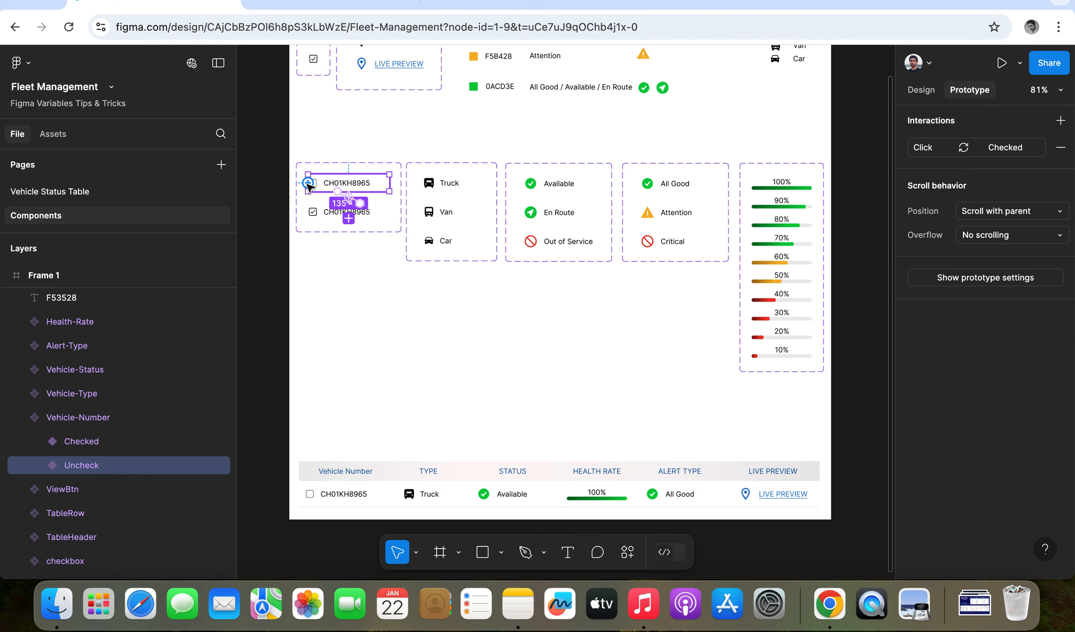
click(927, 150)
click(626, 243)
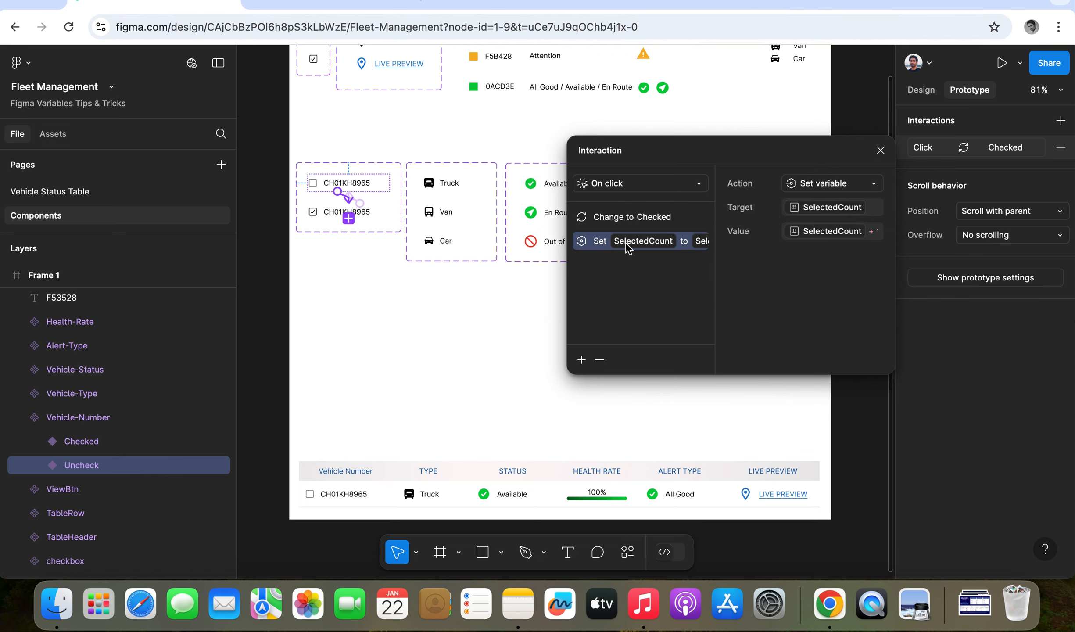
click(858, 233)
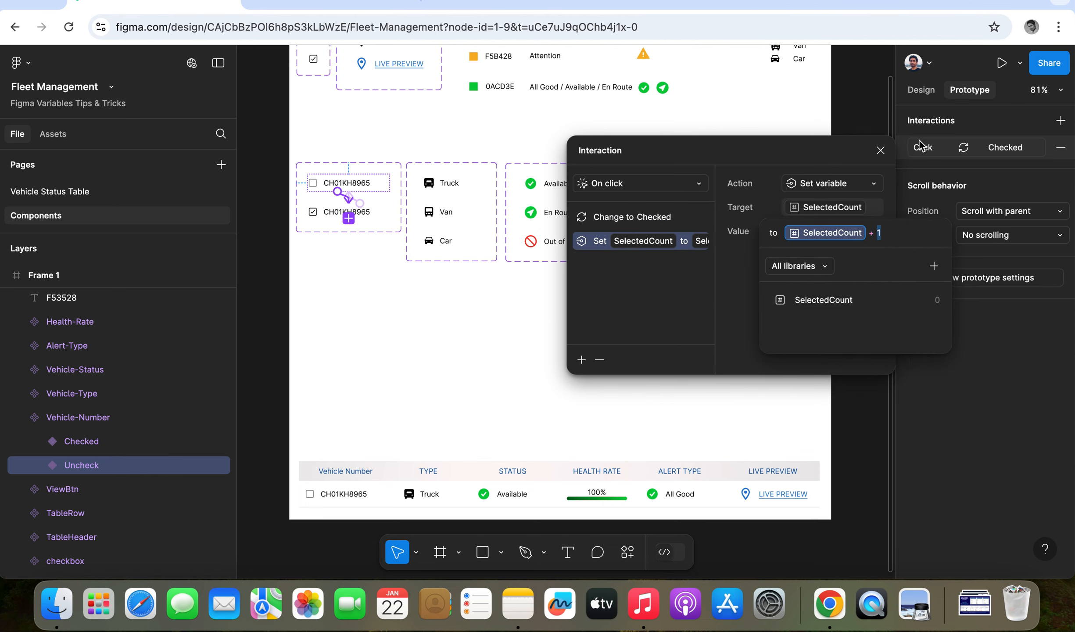
click(885, 149)
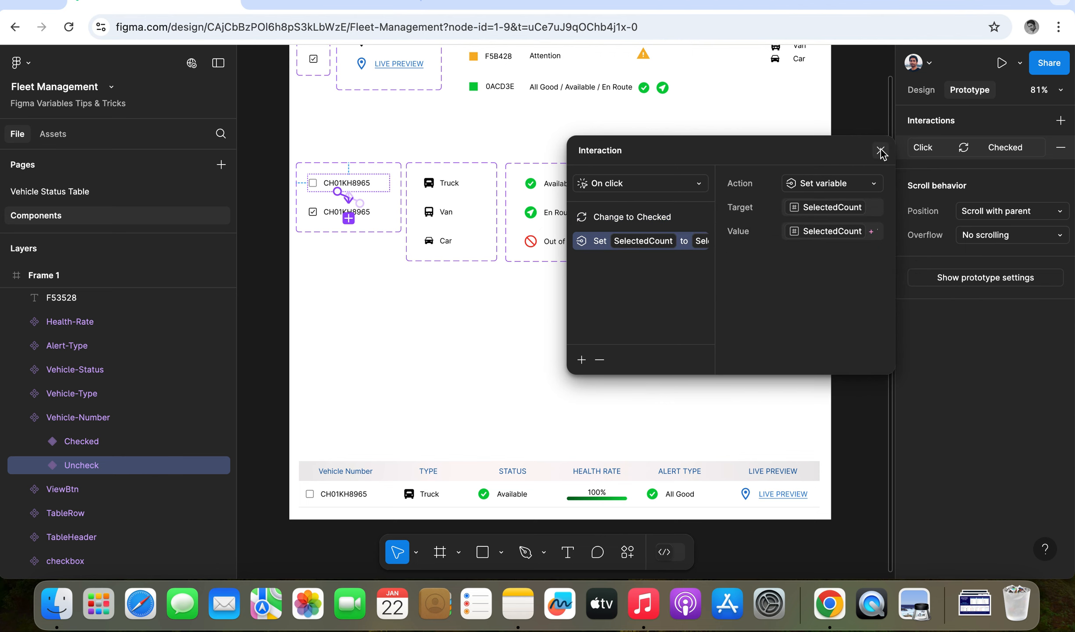
click(881, 150)
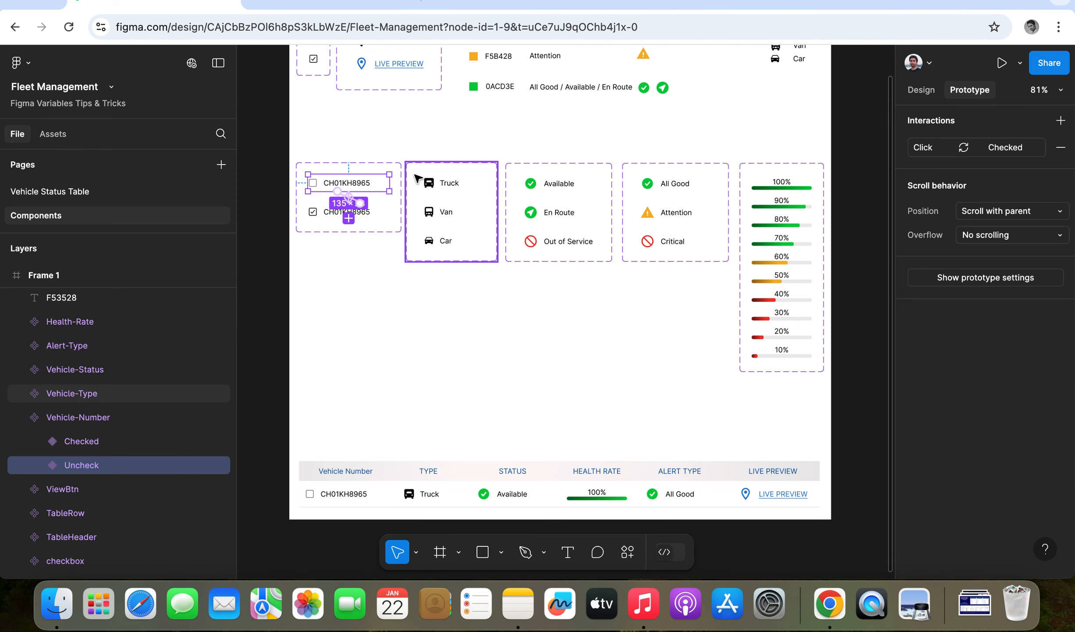
Step: Return to the Vehicle Status Table page and fit all columns of the vehicle table in view
click(66, 189)
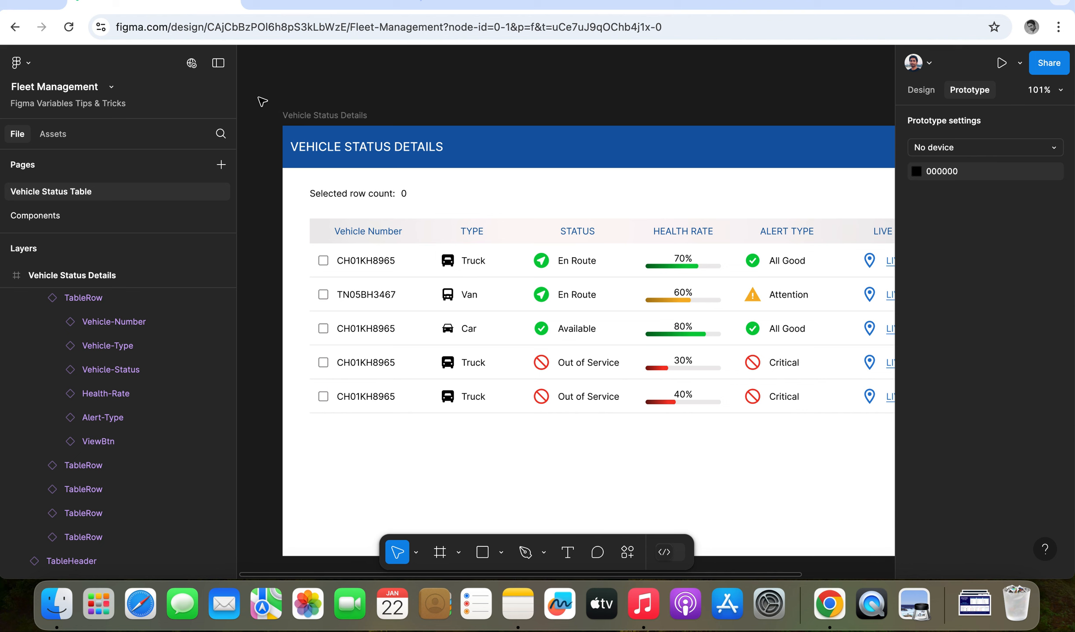
scroll(263, 102, down, 5)
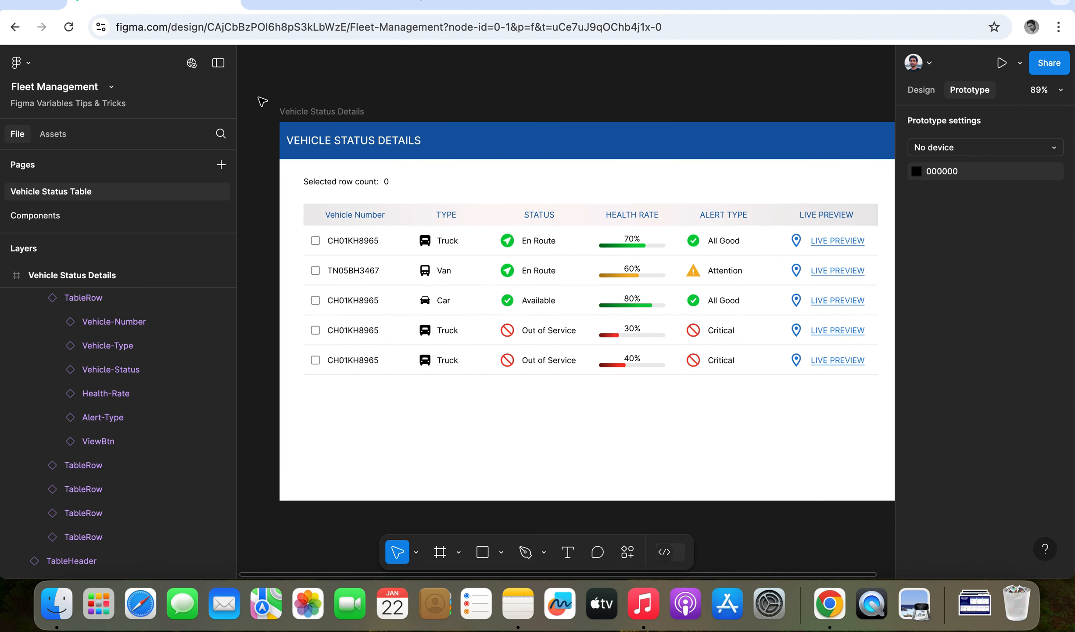